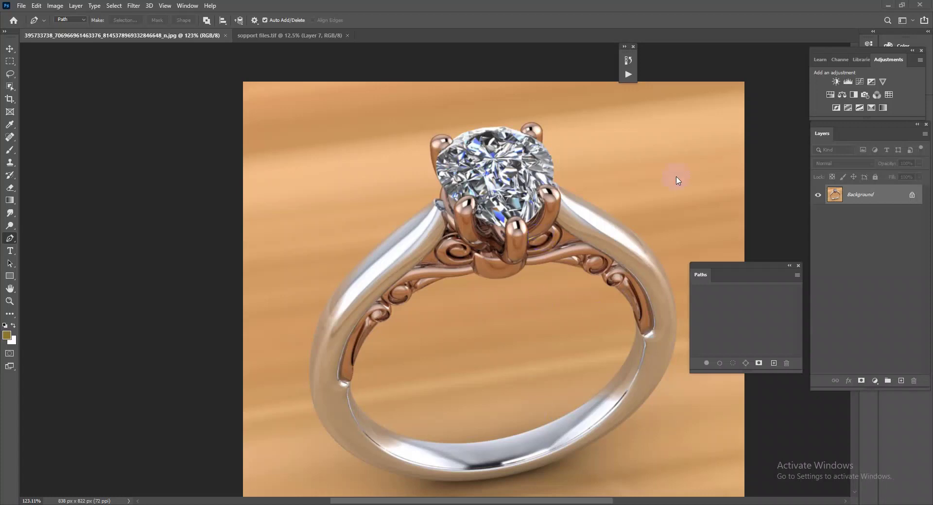
- Zoom in on the scrollwork and start a pen path around the ring's inner opening
drag(448, 260, 475, 308)
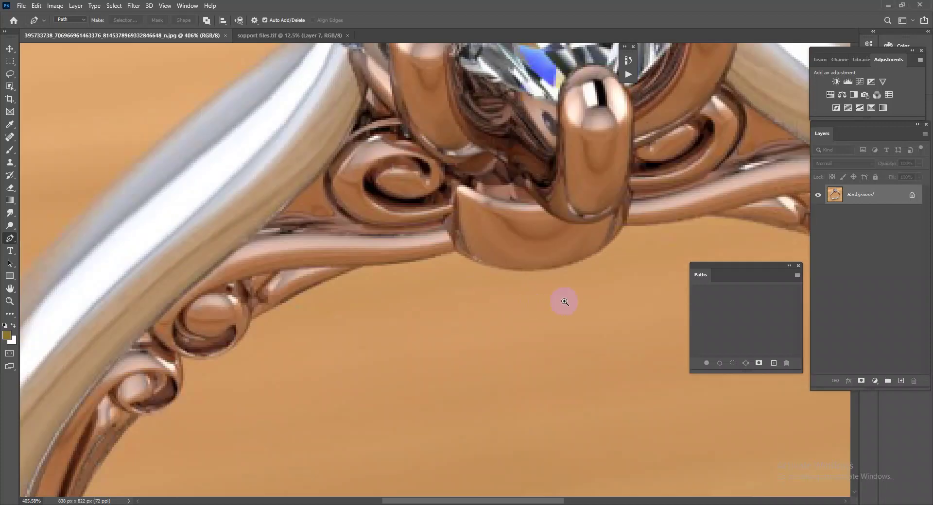
click(10, 226)
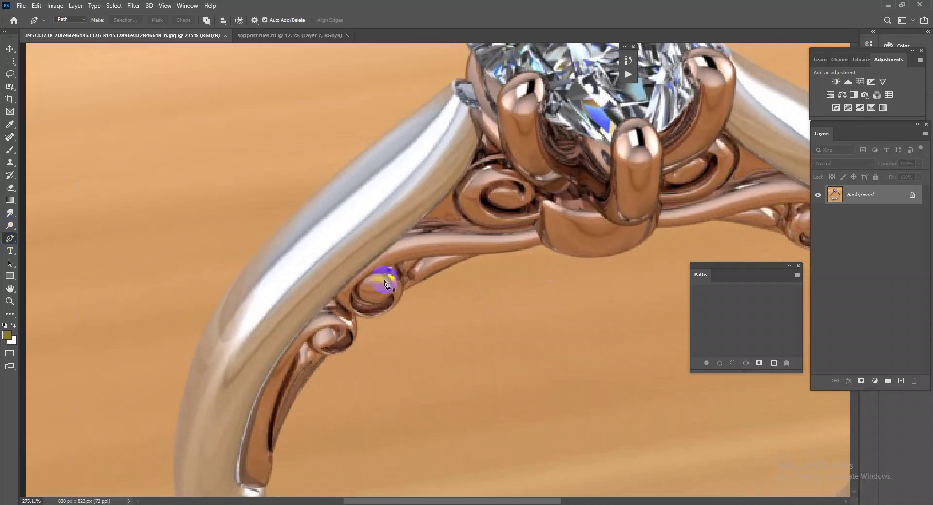
scroll(556, 262, up, 5)
click(555, 228)
drag(392, 254, 381, 255)
click(253, 312)
mouse_move(101, 427)
mouse_down()
mouse_move(408, 340)
mouse_move(351, 321)
mouse_up()
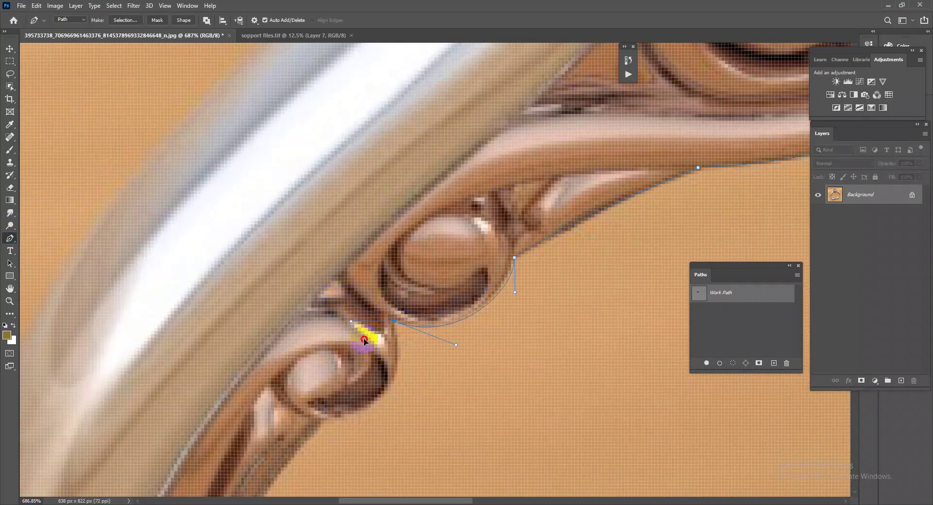
drag(321, 421, 287, 415)
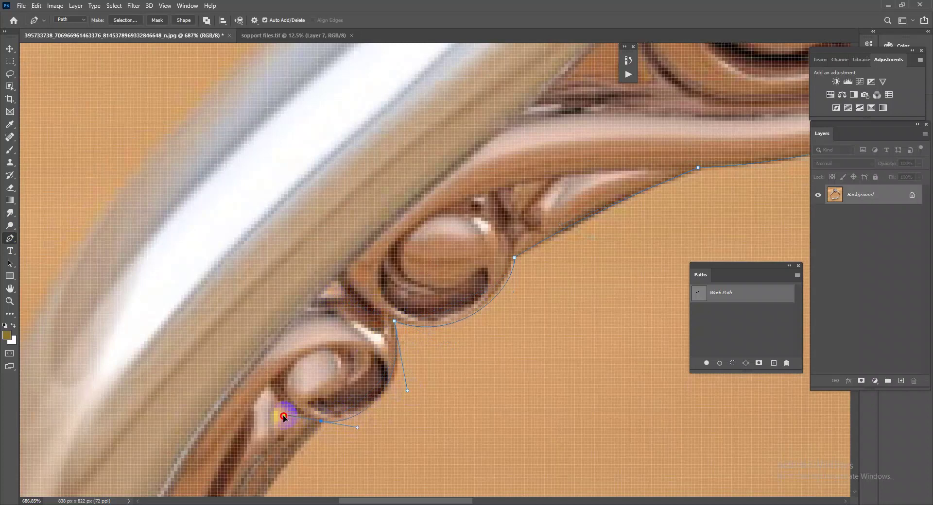
- Extend the path along the band's lower inner edge and up its right side
scroll(281, 470, down, 5)
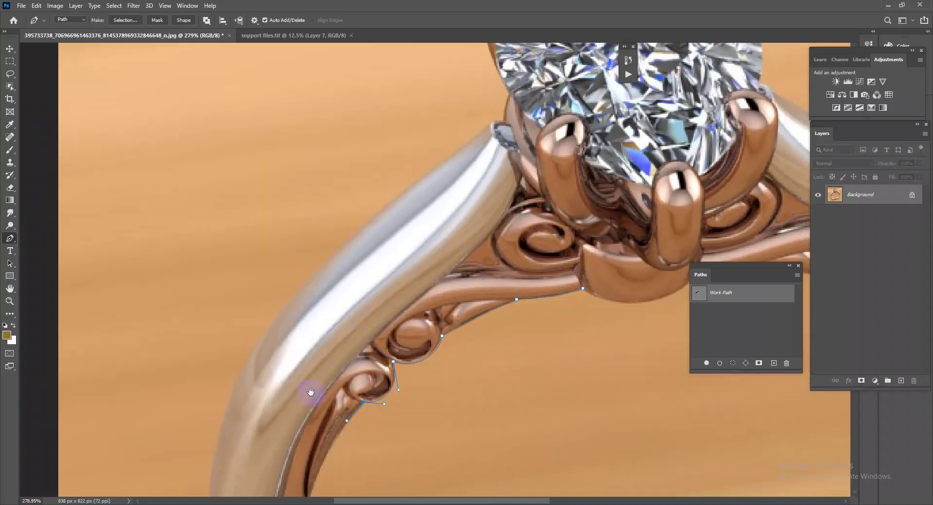
scroll(340, 111, up, 3)
scroll(339, 187, up, 2)
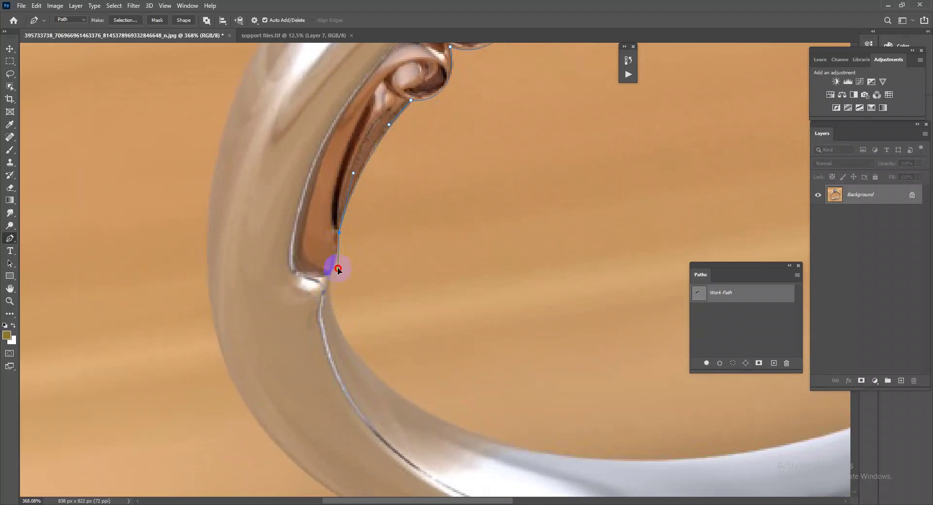
scroll(340, 340, down, 3)
scroll(369, 347, right, 3)
drag(418, 342, 514, 362)
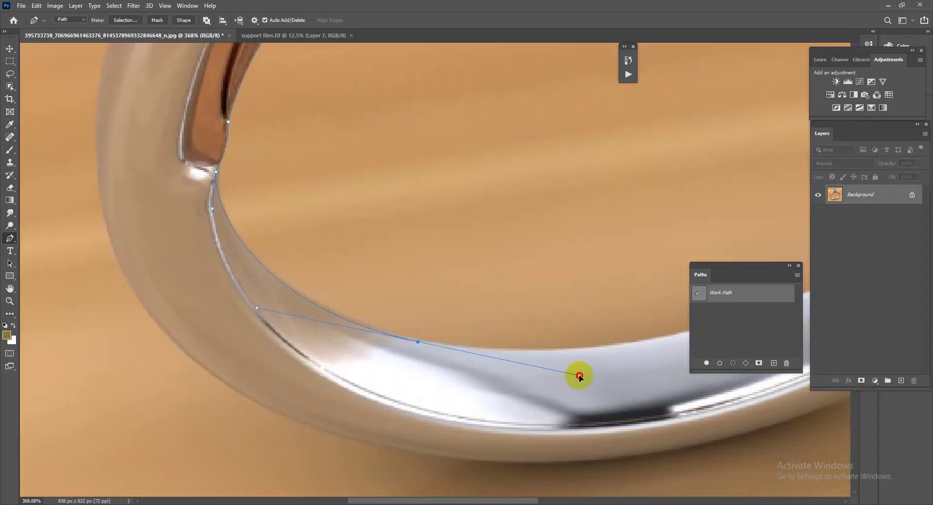
scroll(516, 350, down, 3)
scroll(558, 333, right, 4)
scroll(558, 334, up, 1)
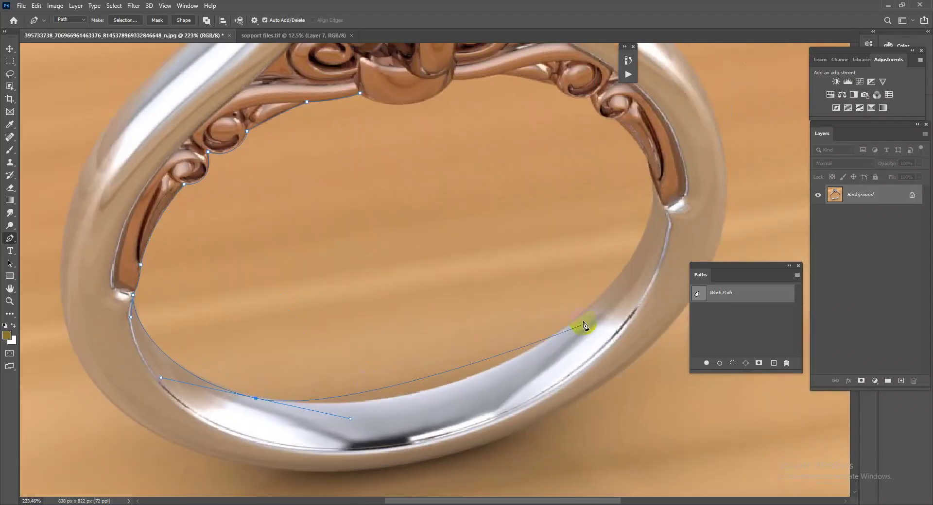
scroll(632, 258, down, 1)
mouse_move(649, 234)
mouse_down()
mouse_move(615, 285)
mouse_move(680, 229)
mouse_up()
key(ctrl+z)
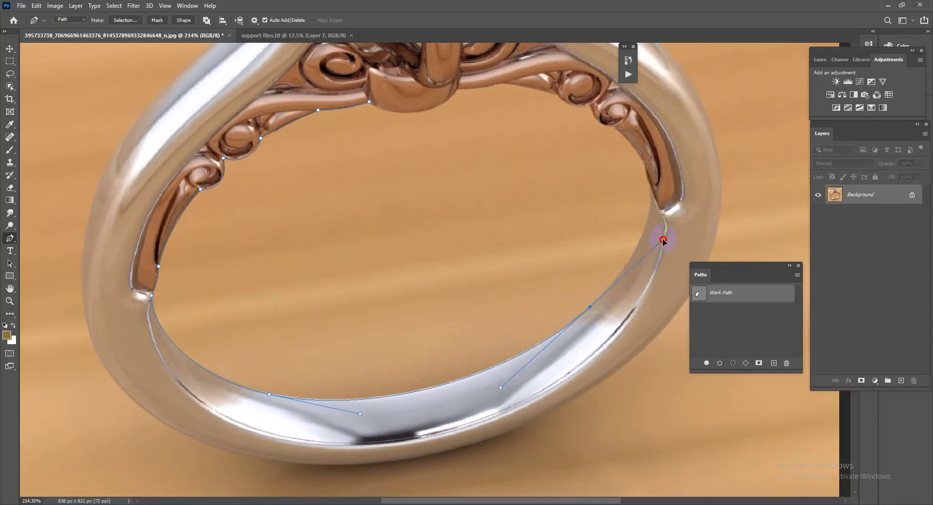
drag(651, 187, 643, 168)
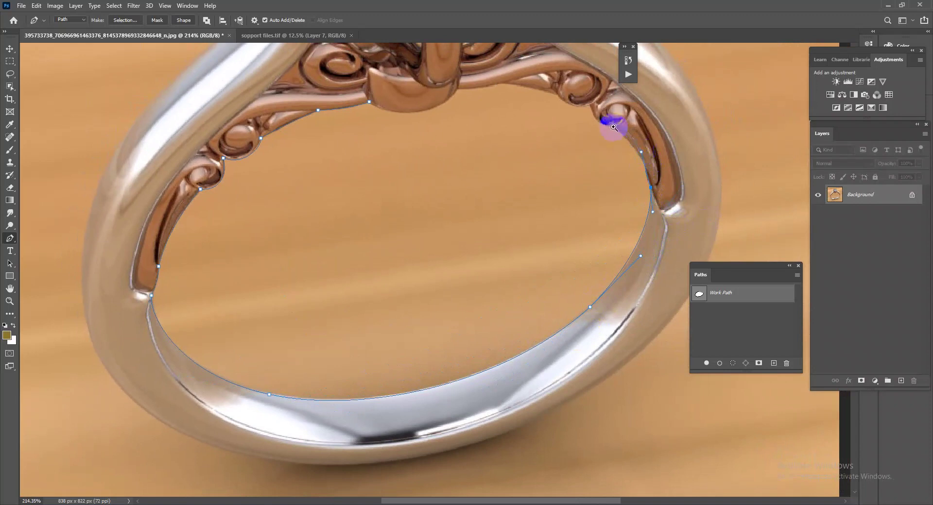
- Trace under the right scroll and centre gallery, then close the path at its start anchor
scroll(610, 129, up, 2)
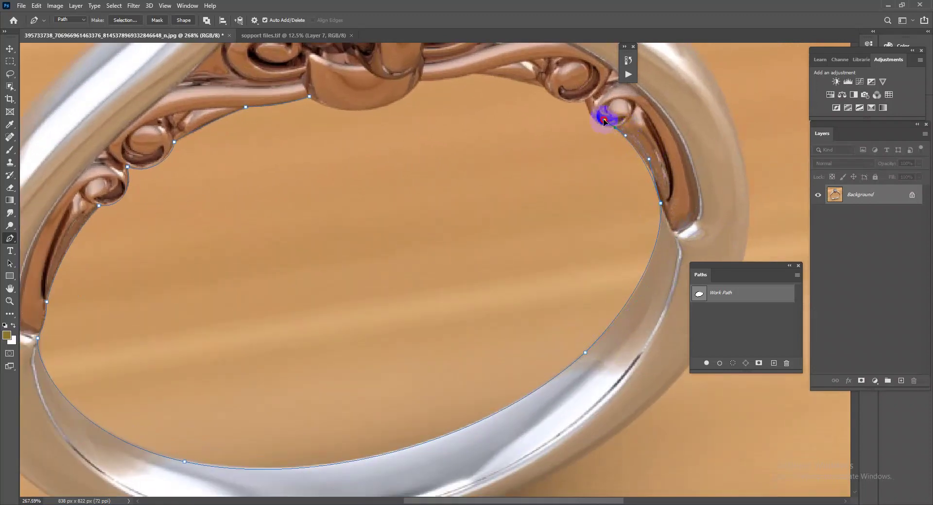
scroll(579, 229, up, 3)
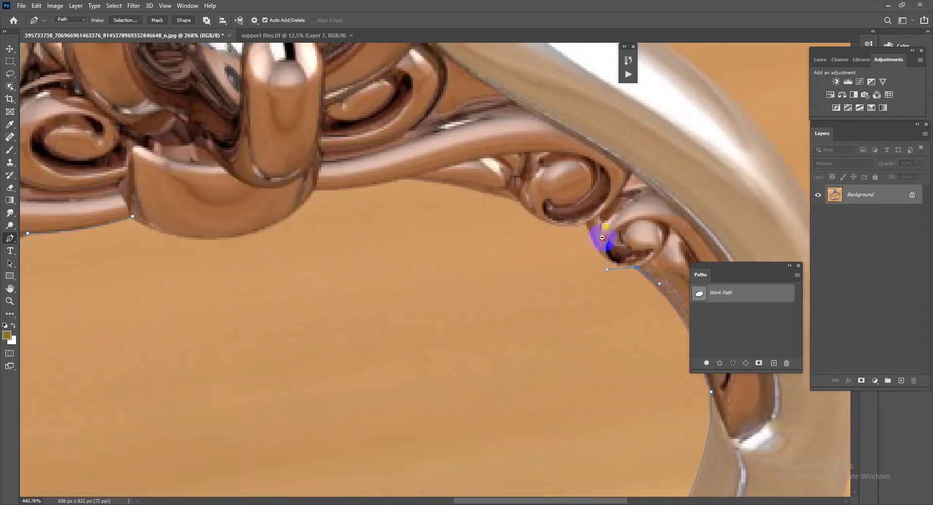
drag(586, 225, 577, 190)
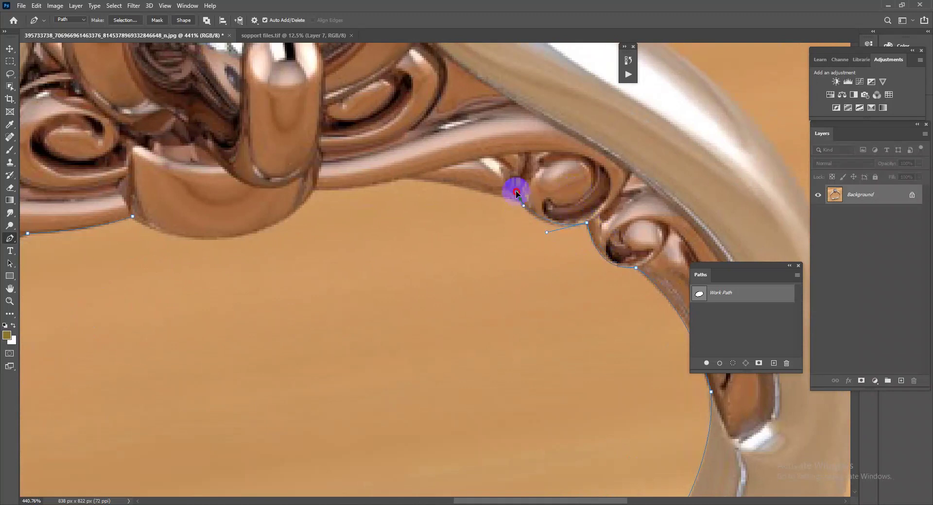
drag(513, 184, 514, 184)
drag(402, 179, 302, 215)
mouse_move(213, 246)
mouse_down()
mouse_move(495, 271)
mouse_move(379, 209)
mouse_up()
click(482, 255)
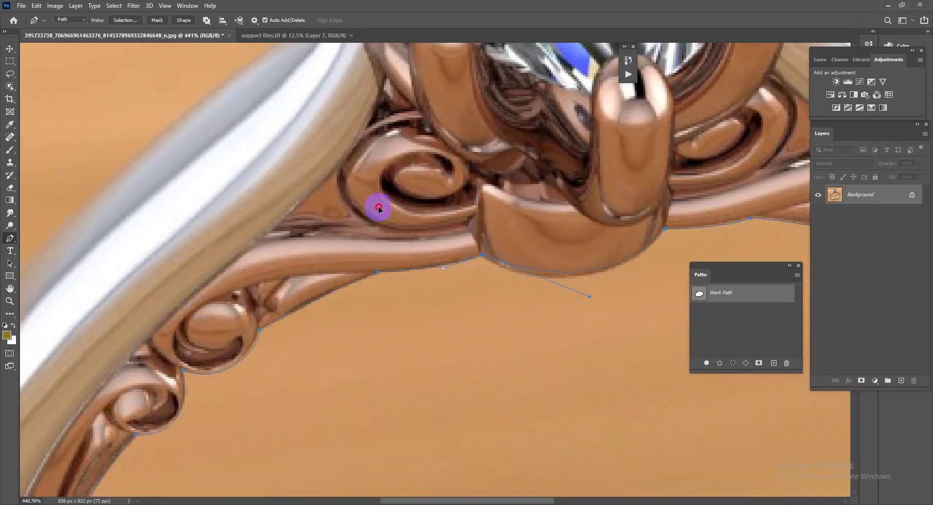
- Begin a new path outlining the small gap beside the left scroll
scroll(444, 261, down, 5)
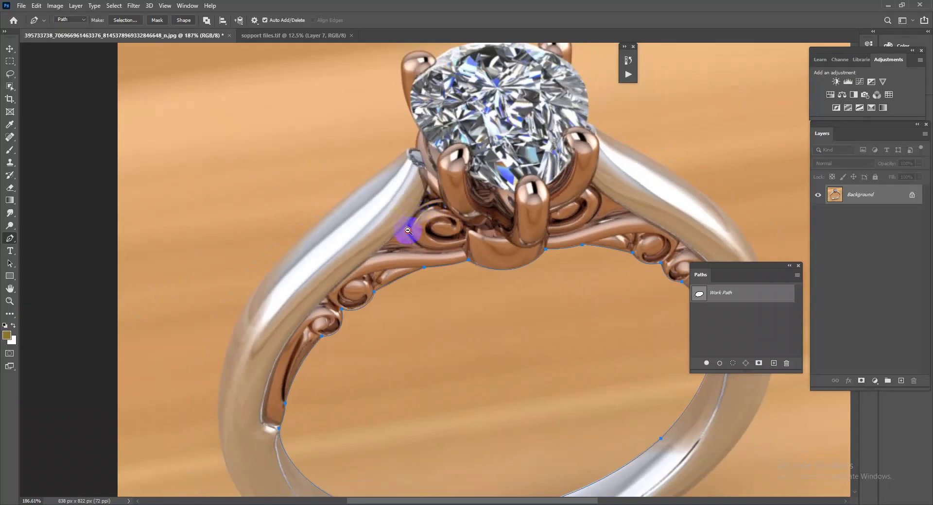
scroll(402, 236, up, 5)
drag(434, 268, 410, 247)
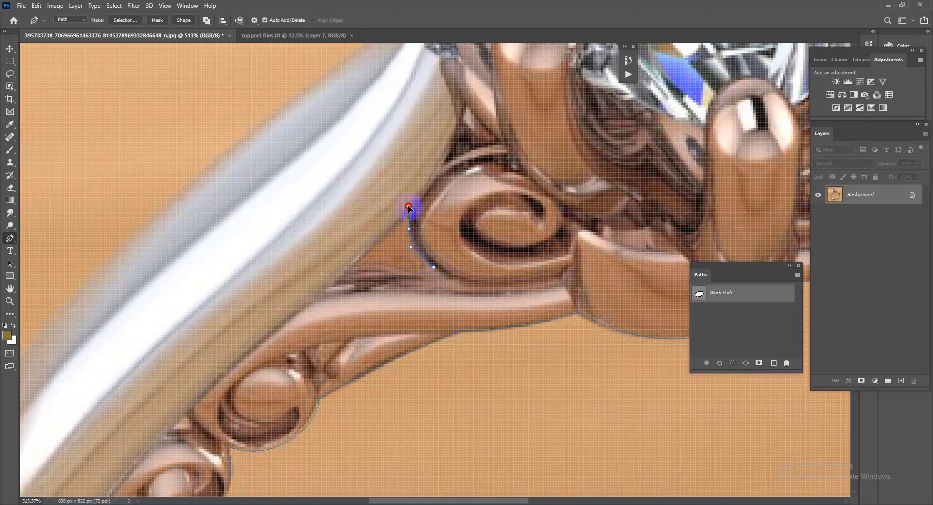
drag(360, 264, 411, 277)
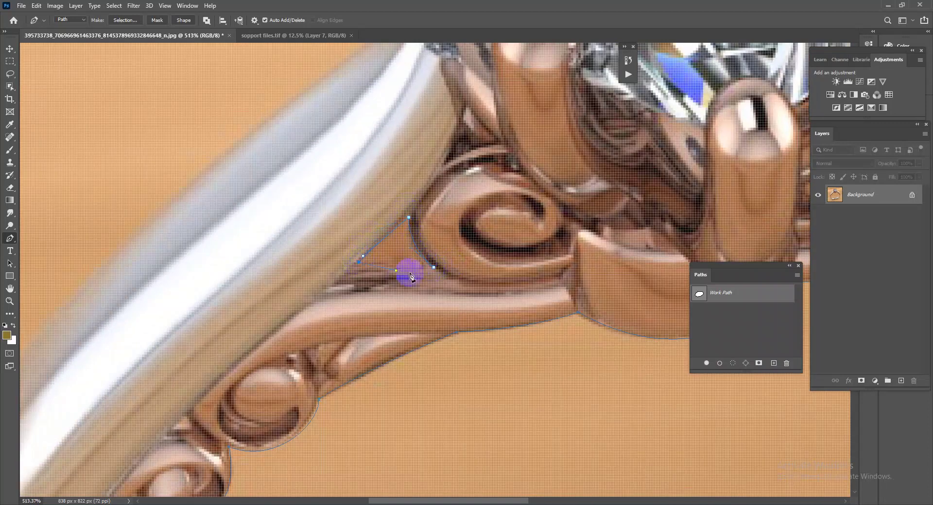
scroll(434, 271, down, 3)
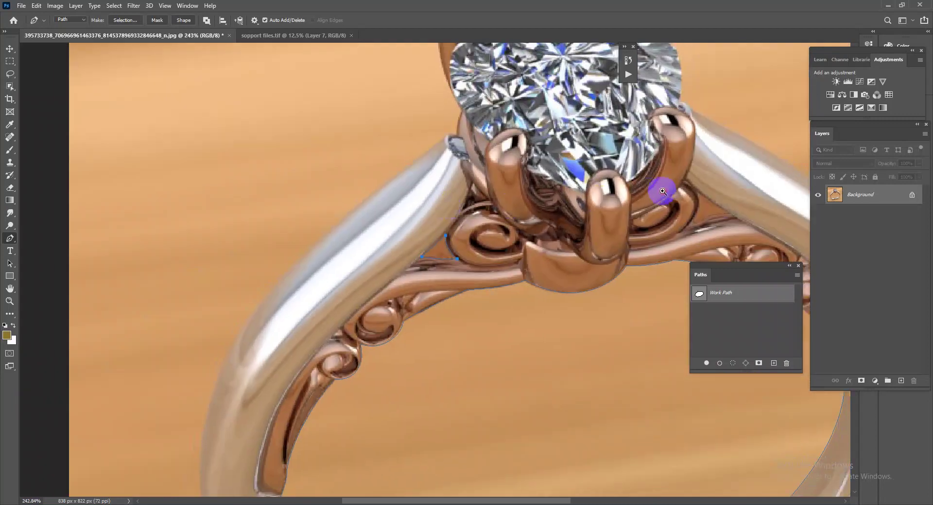
mouse_move(719, 214)
mouse_down()
mouse_move(644, 224)
mouse_move(638, 248)
mouse_move(649, 249)
mouse_up()
- Create and close a small path beside the right prong
click(696, 233)
click(696, 233)
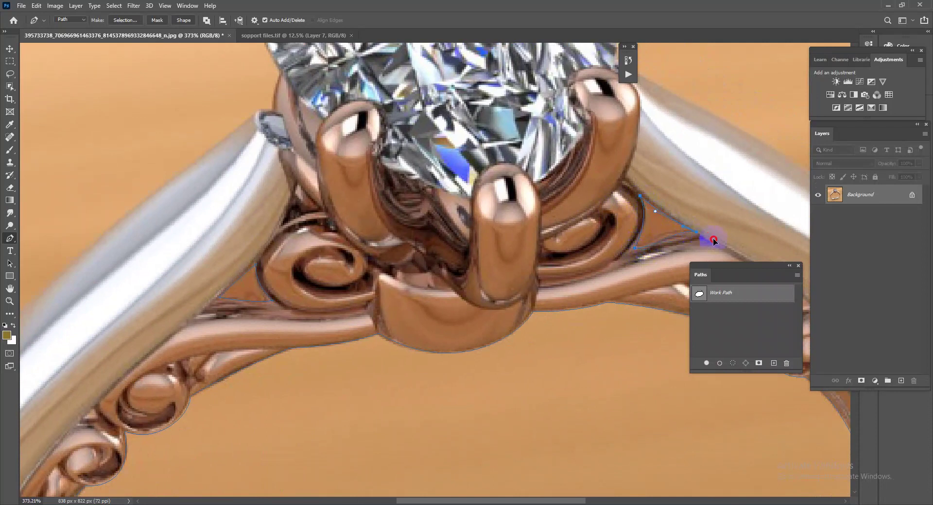
scroll(738, 242, down, 6)
scroll(428, 202, up, 6)
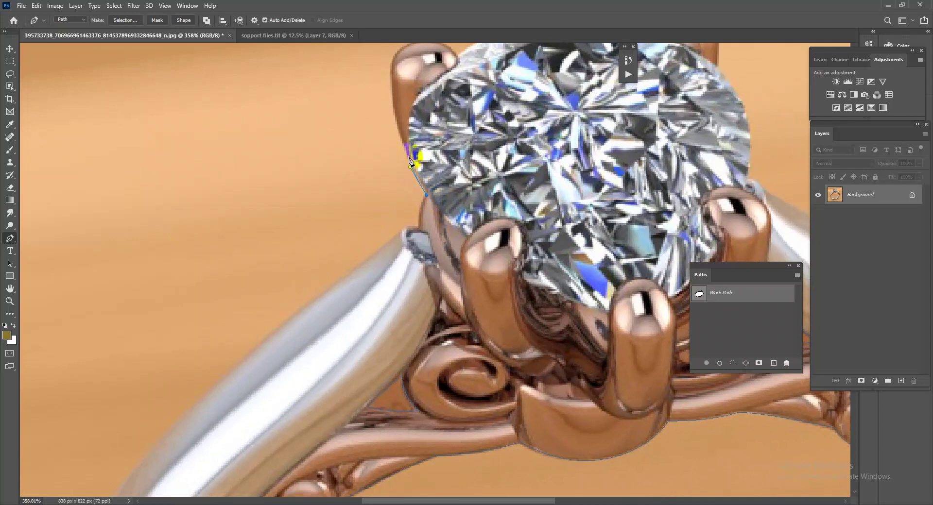
scroll(391, 128, down, 2)
scroll(442, 239, up, 4)
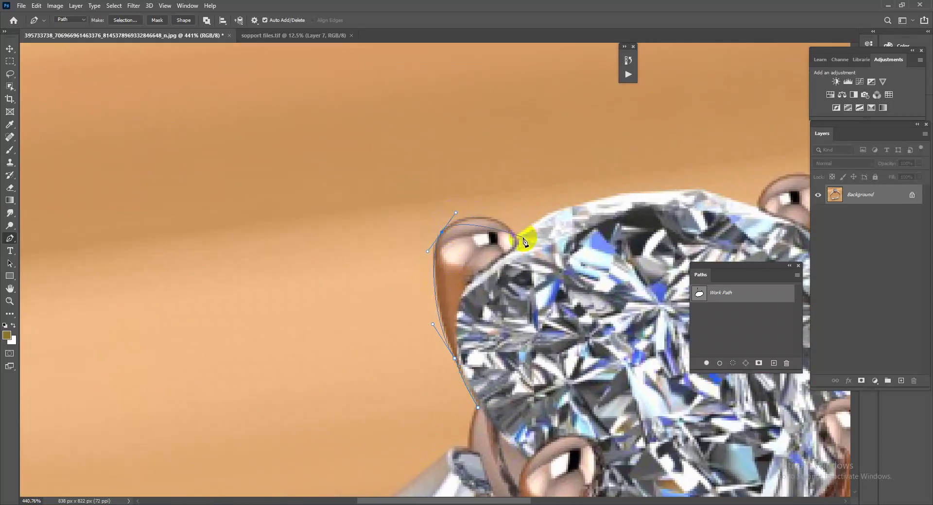
- Outline over the diamond's top and prongs, then down the band's outer right edge
drag(514, 235, 533, 260)
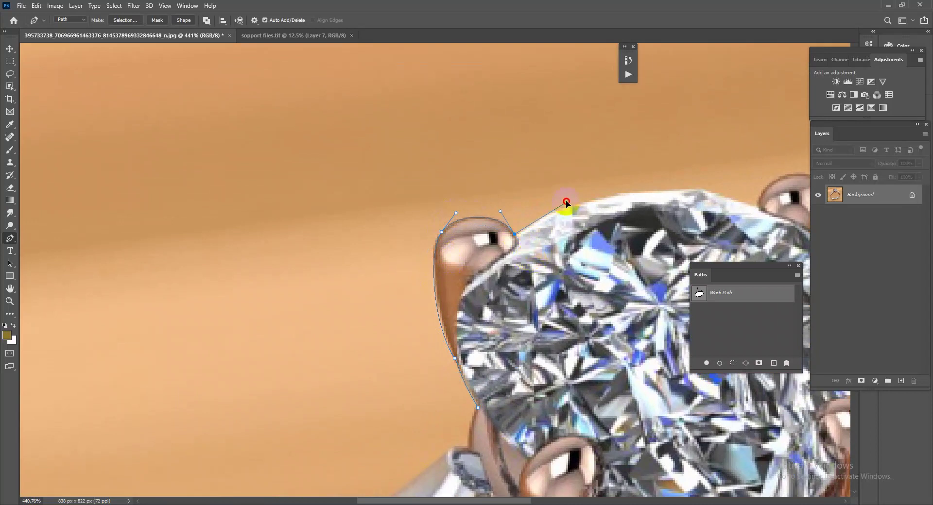
drag(646, 197, 503, 201)
drag(615, 213, 708, 248)
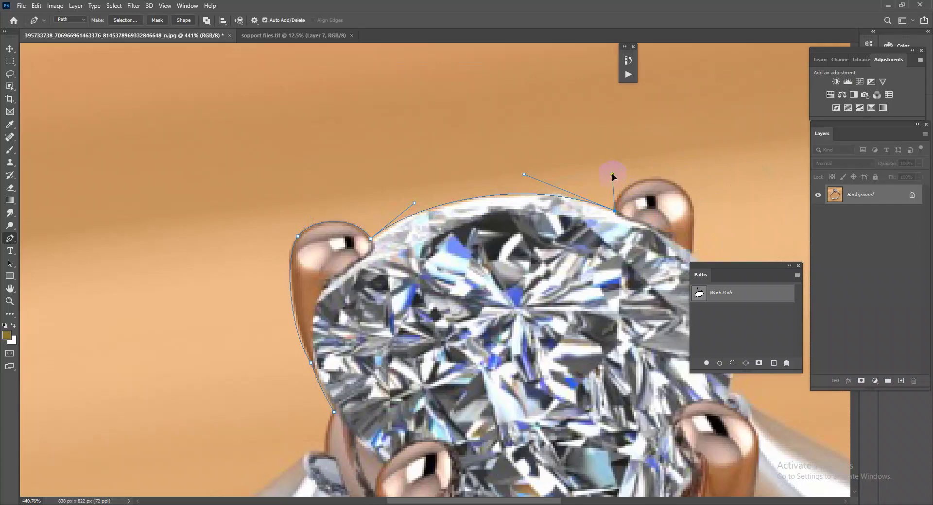
drag(683, 192, 694, 204)
mouse_move(696, 271)
mouse_down()
mouse_move(625, 196)
mouse_move(660, 216)
mouse_up()
mouse_move(662, 301)
mouse_down()
mouse_move(589, 246)
mouse_move(569, 309)
mouse_up()
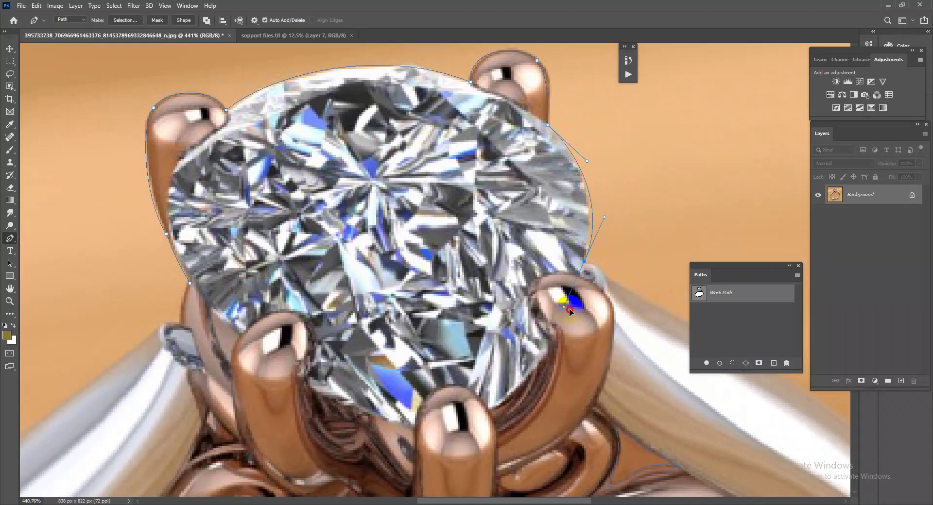
click(605, 272)
drag(631, 296, 287, 92)
drag(576, 273, 655, 357)
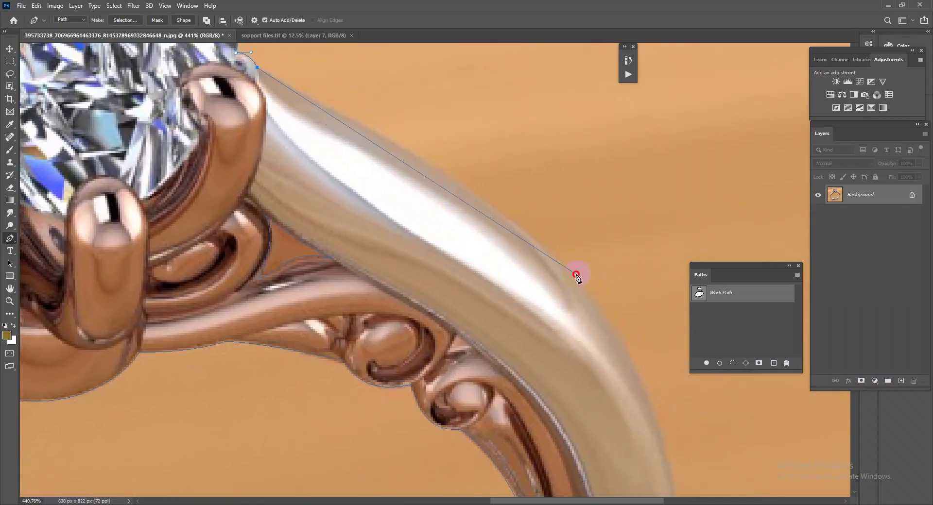
scroll(662, 363, down, 5)
- Trace down the band's outer right side and along the lower band
scroll(573, 323, up, 3)
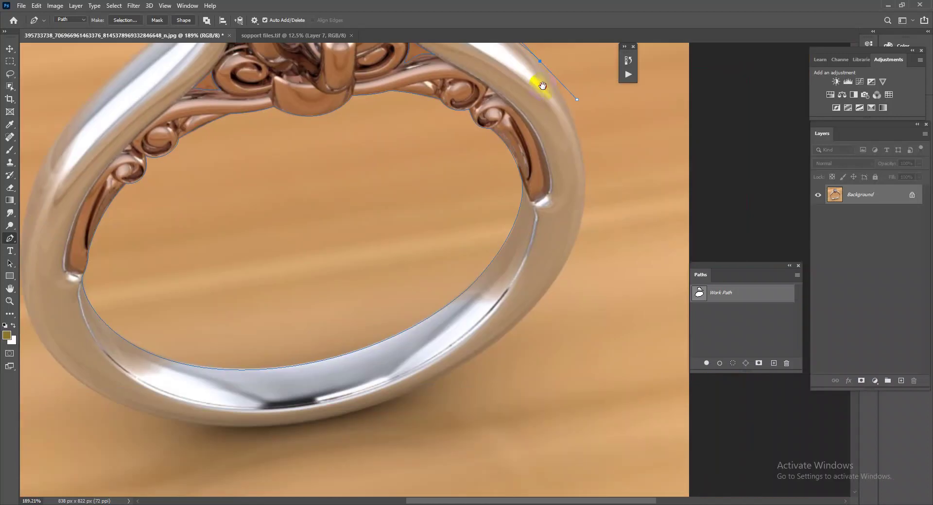
scroll(552, 281, down, 2)
scroll(576, 251, up, 2)
drag(570, 241, 505, 342)
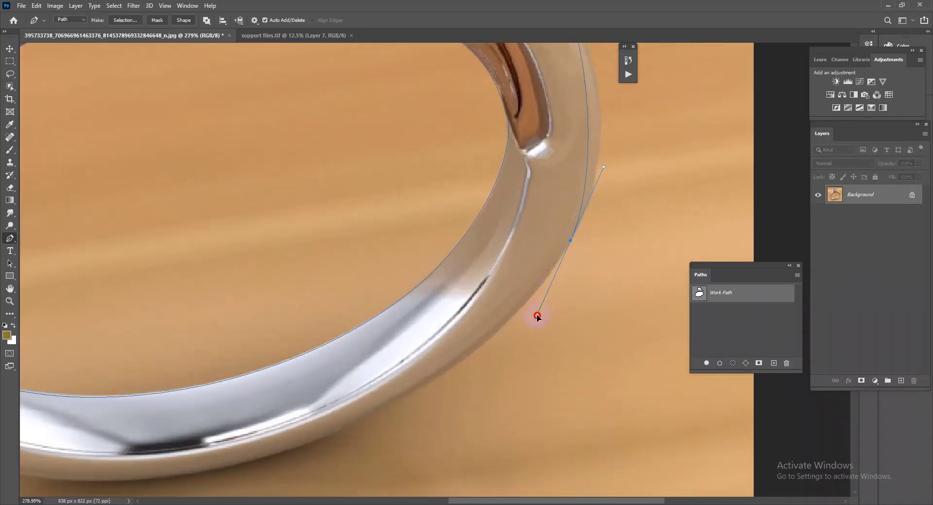
mouse_move(267, 426)
mouse_down()
mouse_move(454, 371)
mouse_move(308, 402)
mouse_move(267, 424)
mouse_up()
drag(164, 388, 405, 400)
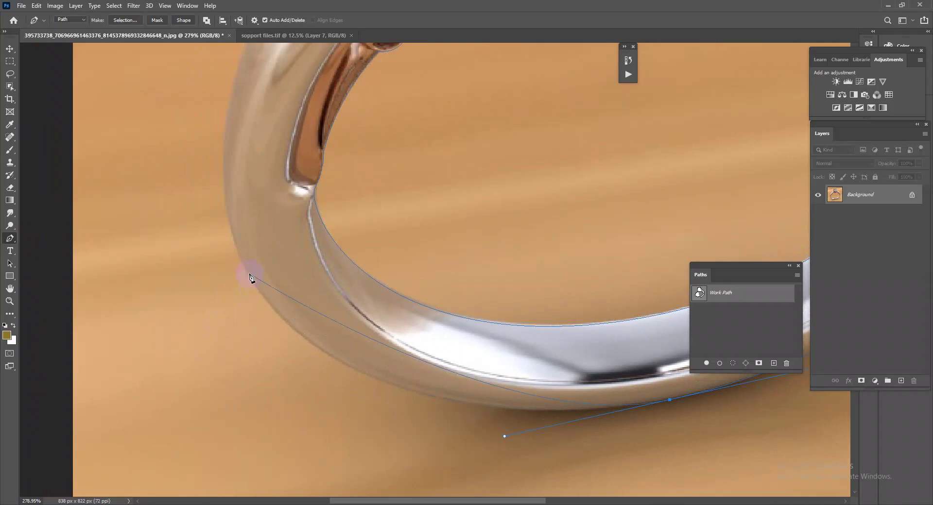
drag(245, 271, 191, 150)
- Carry the outline up the outer left edge to close at the diamond setting
drag(277, 151, 277, 283)
mouse_move(316, 156)
mouse_down()
mouse_move(245, 359)
mouse_move(281, 272)
mouse_up()
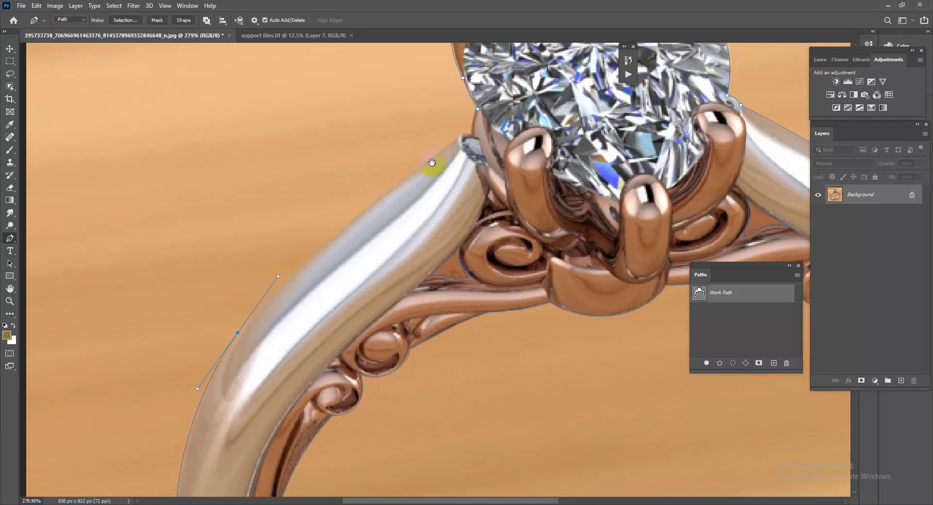
drag(432, 162, 397, 243)
drag(433, 199, 438, 213)
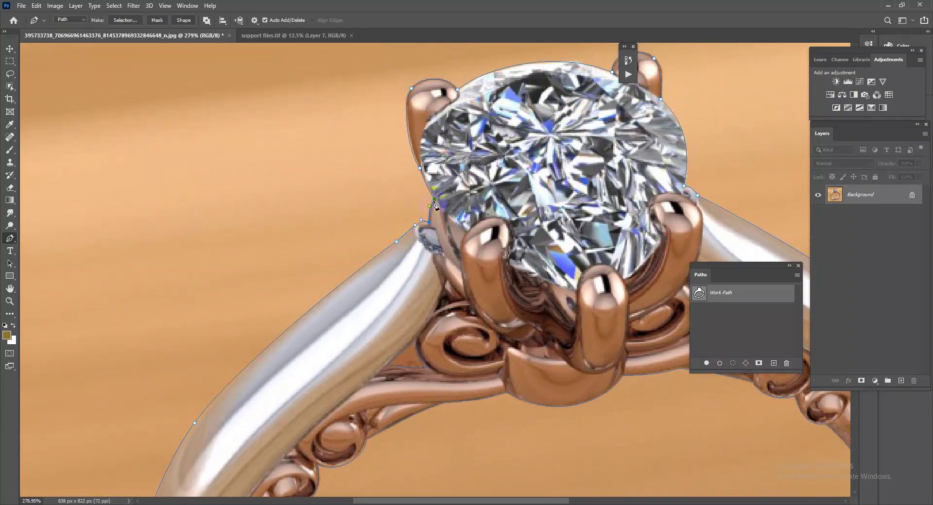
scroll(417, 265, down, 5)
scroll(375, 267, up, 2)
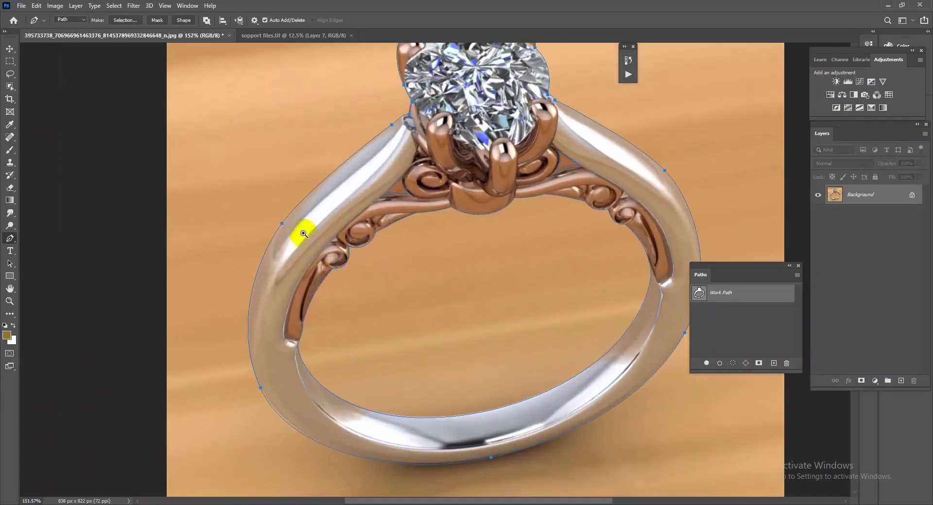
scroll(325, 243, up, 1)
scroll(461, 277, down, 2)
- Save the work path as Path 1 and create a new empty path
double_click(722, 296)
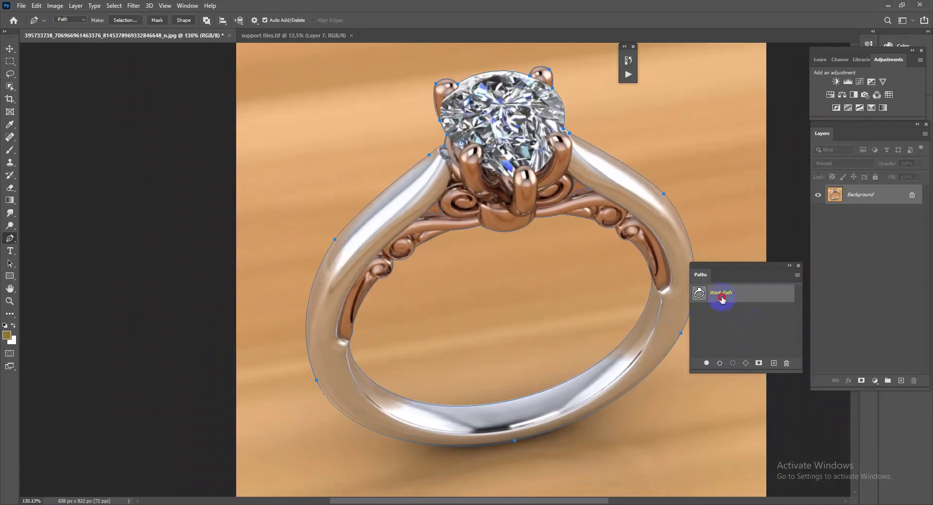
click(520, 160)
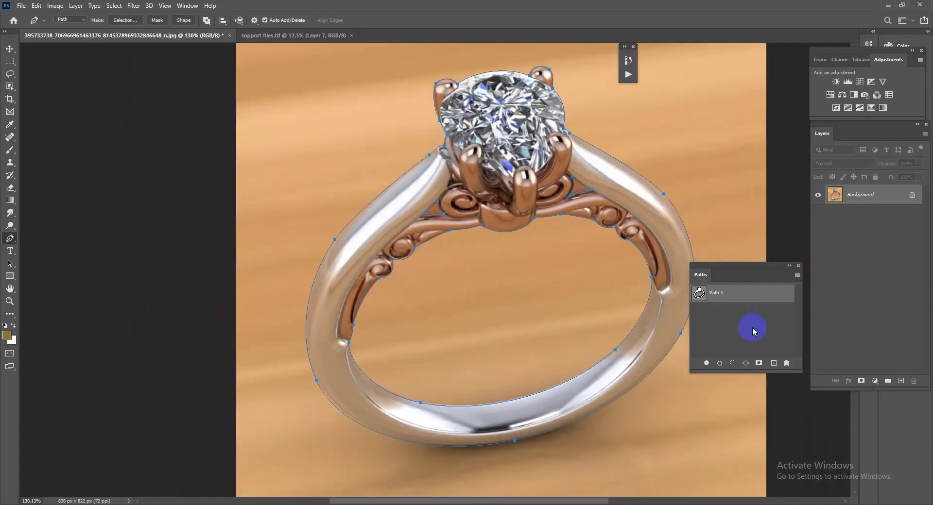
click(772, 363)
scroll(424, 140, up, 5)
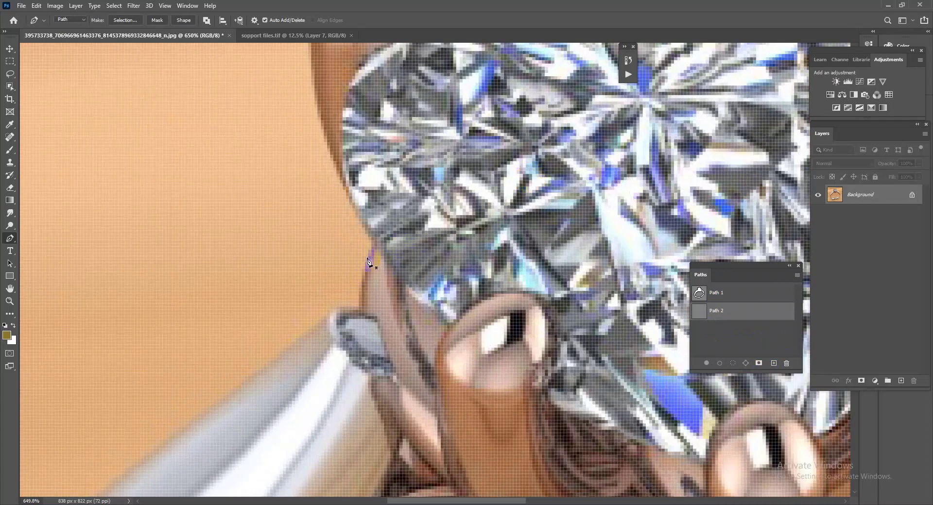
- Start Path 2 at the diamond's left edge and curve it across the top
drag(375, 246, 338, 199)
scroll(389, 141, up, 2)
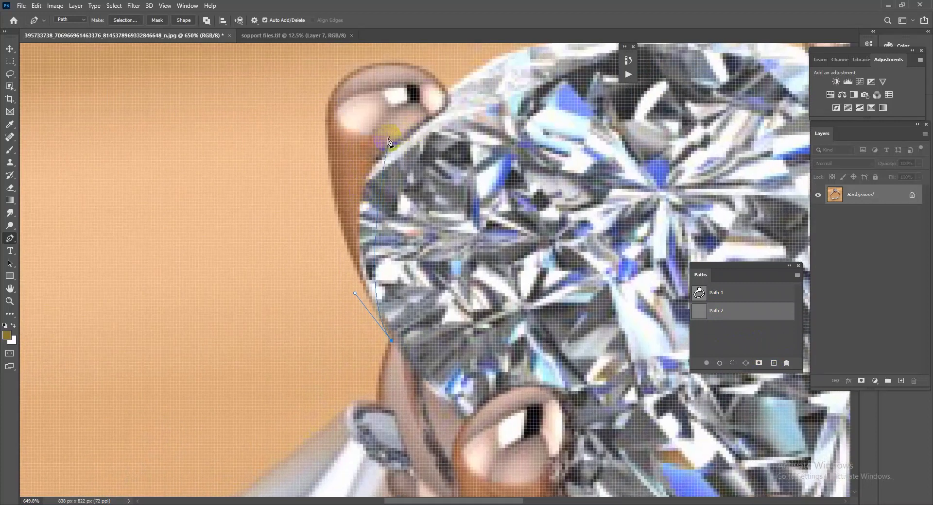
drag(381, 148, 440, 122)
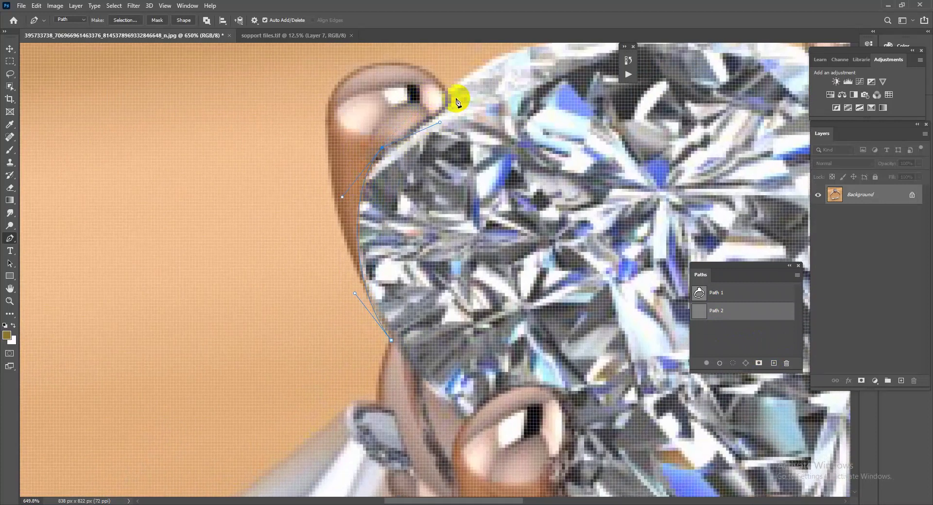
scroll(489, 145, down, 3)
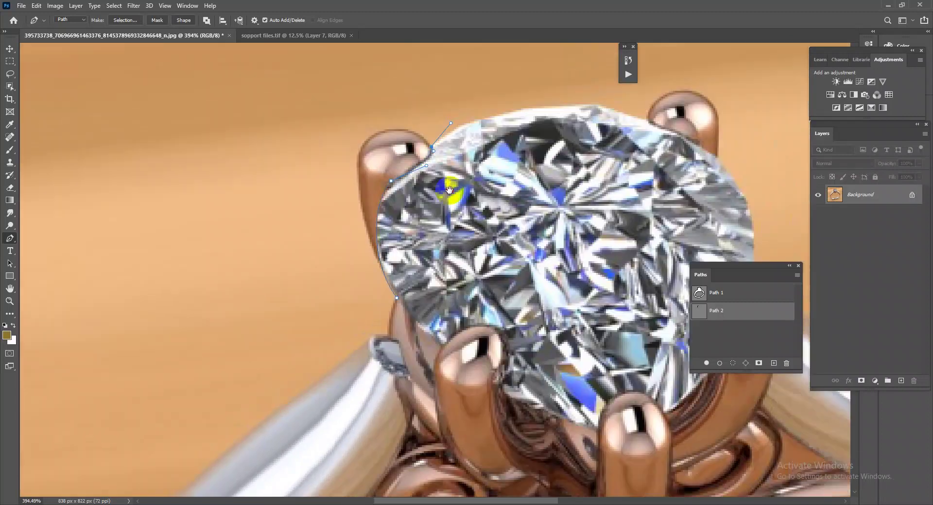
drag(559, 183, 646, 223)
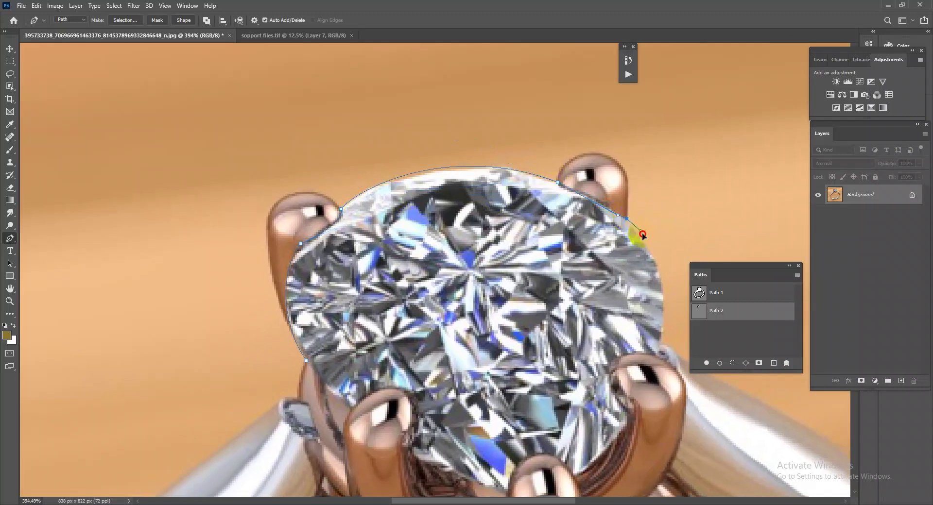
scroll(632, 233, down, 3)
scroll(607, 234, right, 2)
- Trace Path 2 down the diamond's right side and along its base toward the left prong
drag(567, 232, 552, 316)
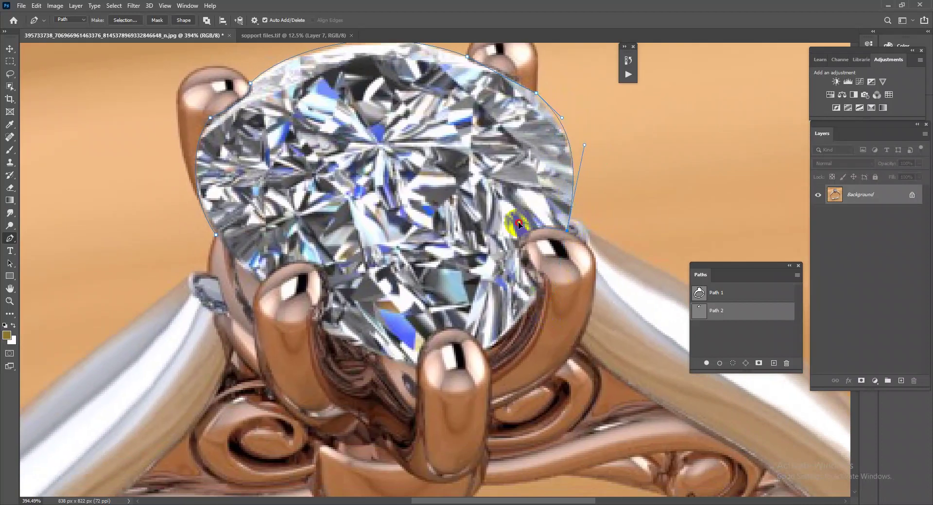
drag(545, 286, 577, 323)
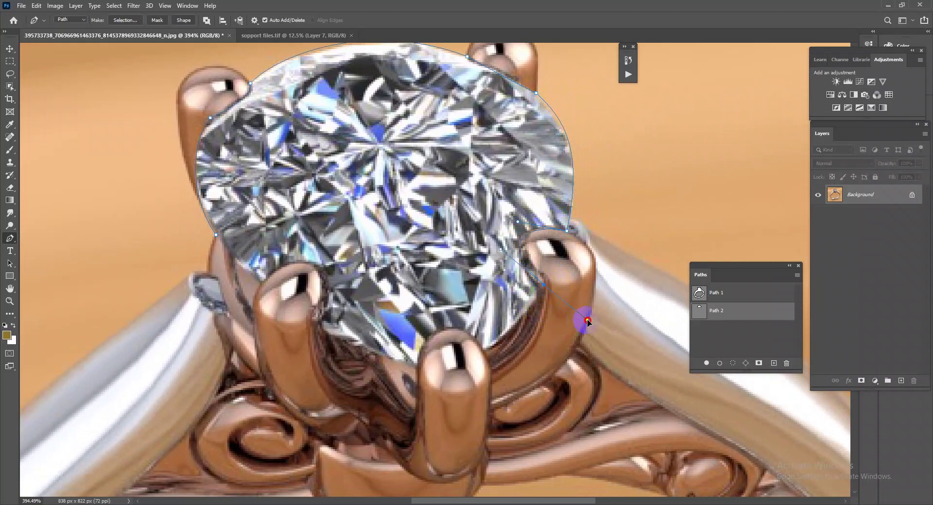
drag(520, 330, 490, 348)
click(446, 307)
drag(419, 366, 348, 357)
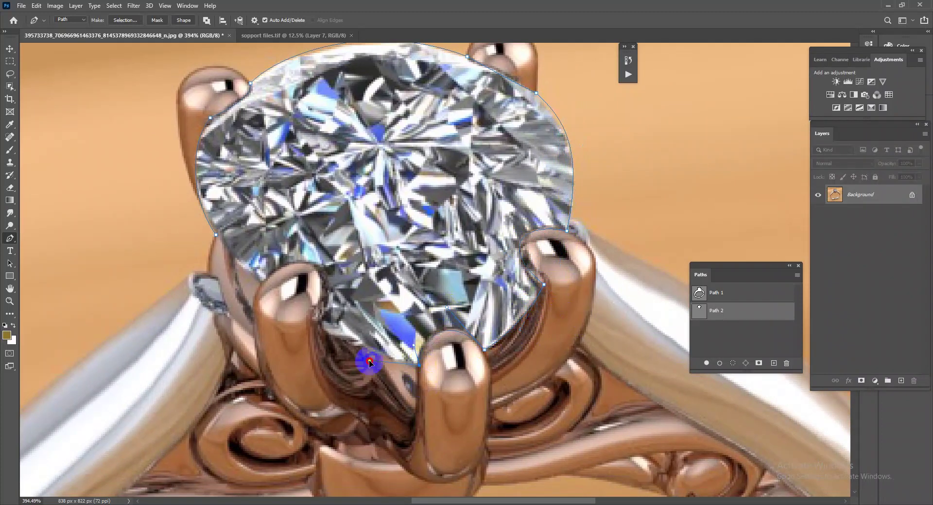
drag(317, 324, 346, 275)
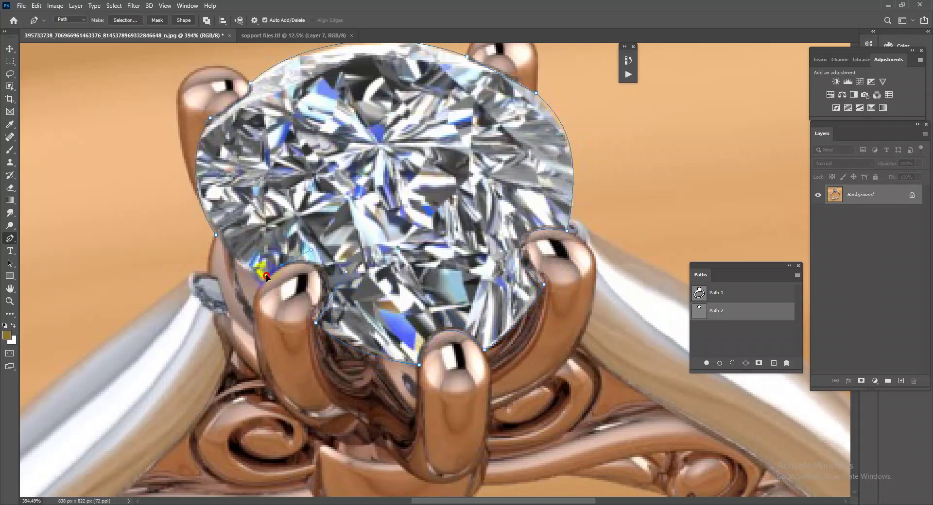
- Close the diamond path, then load Path 1 as a feathered selection
click(218, 239)
key(ctrl+1)
click(700, 311)
ctrl+click(700, 294)
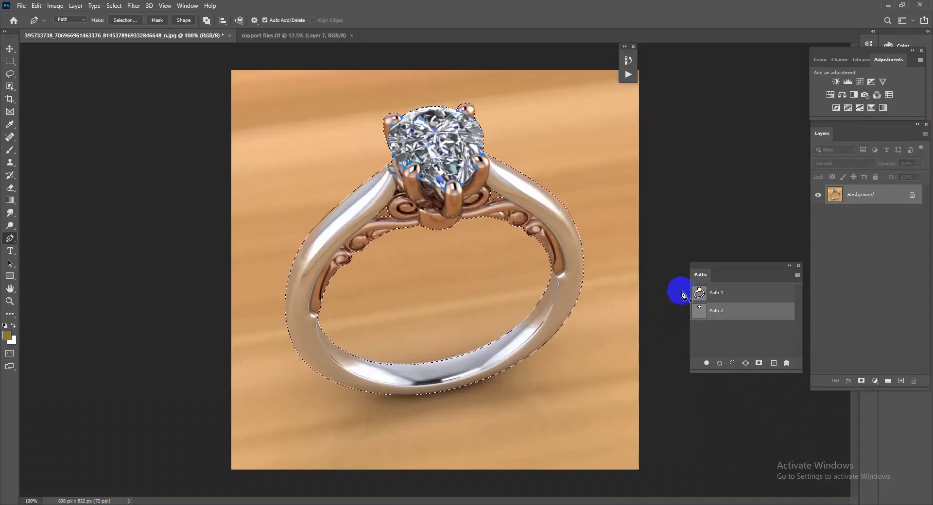
key(shift+F6)
key(Return)
- Copy the ring to its own layer, fill Layer 1 with white, and save as PSD
key(ctrl+j)
key(ctrl+j)
click(883, 220)
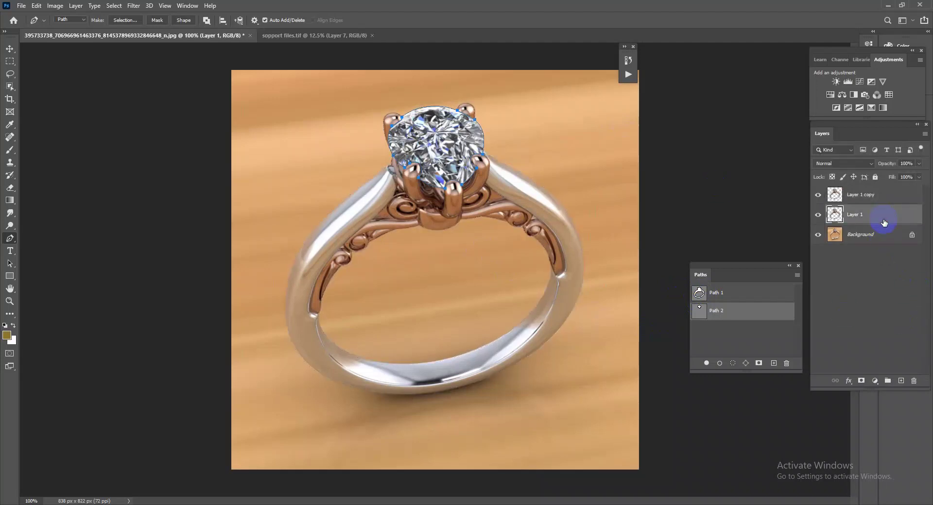
key(ctrl+BackSpace)
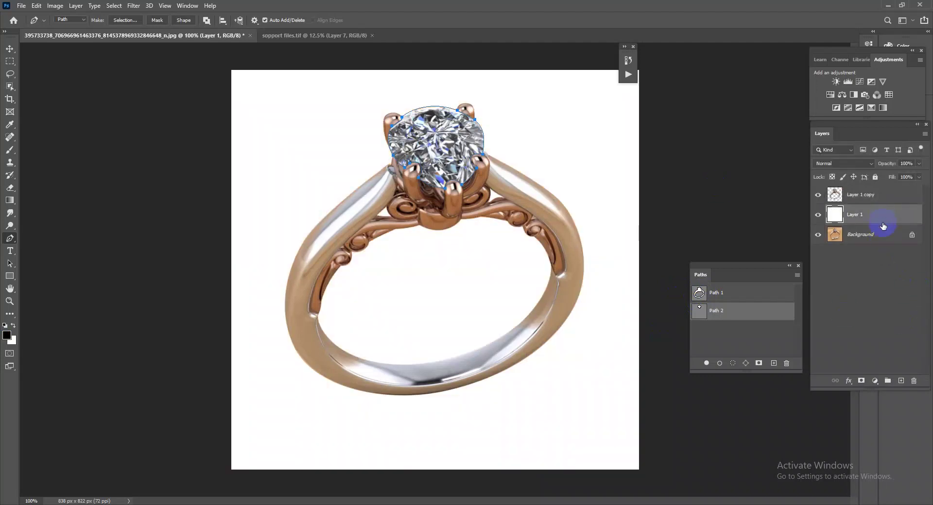
key(ctrl+shift+s)
key(Return)
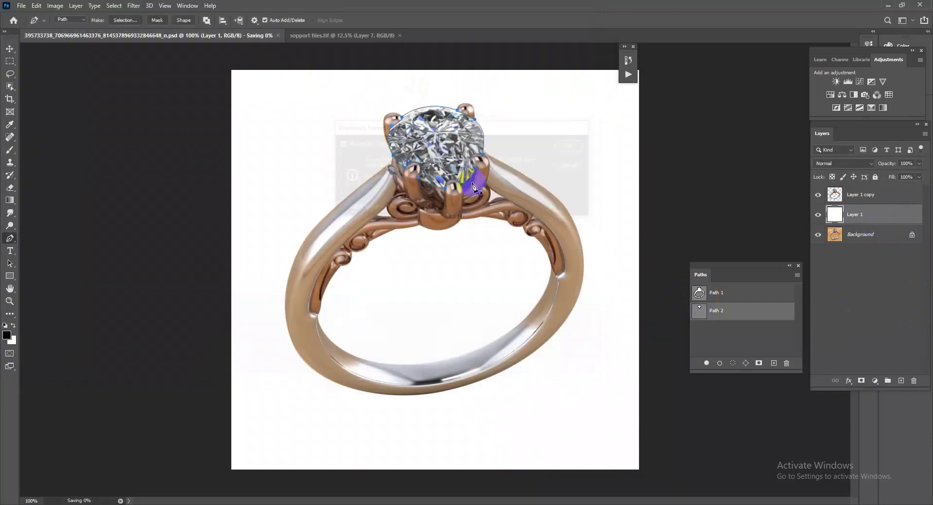
mouse_move(430, 405)
mouse_down()
mouse_move(565, 353)
mouse_move(612, 270)
mouse_move(627, 263)
mouse_up()
- Hide the path and select Layer 23 in sopport files.tif with the Move tool
click(726, 161)
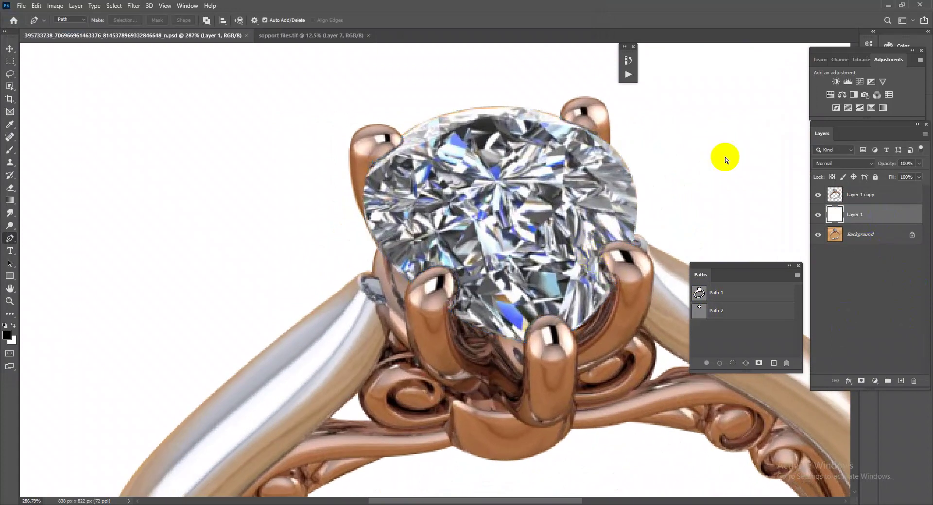
scroll(520, 229, up, 5)
scroll(574, 262, down, 8)
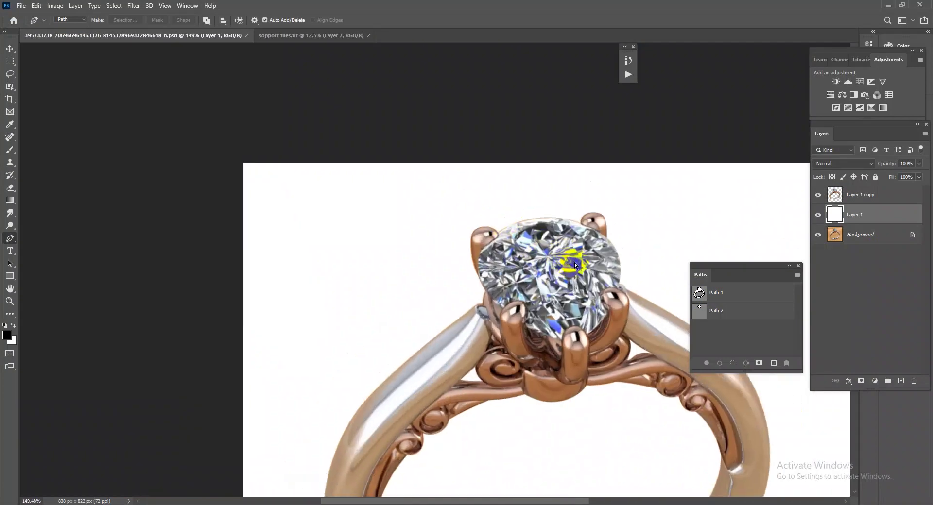
click(302, 36)
click(10, 49)
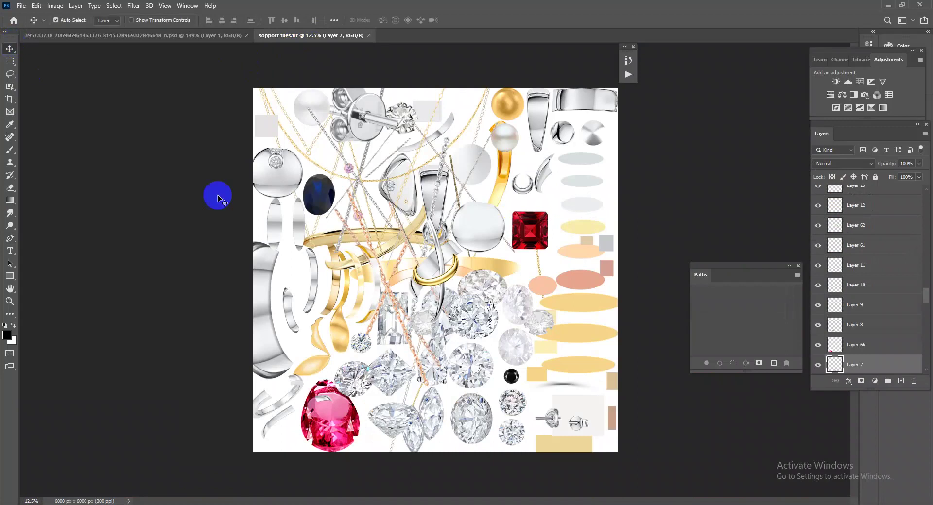
click(442, 368)
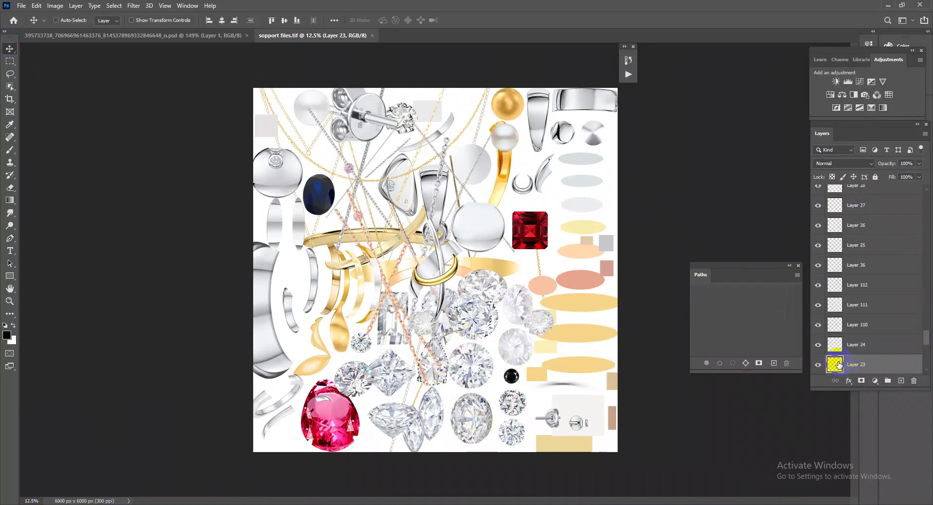
- Drag the pear diamond into the ring document and start Free Transform
drag(838, 365, 555, 148)
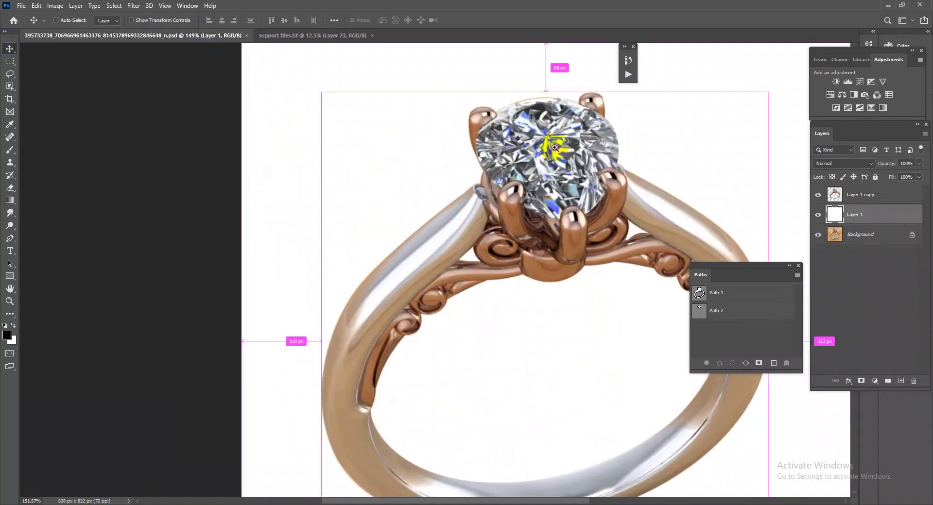
scroll(555, 147, up, 2)
key(ctrl+v)
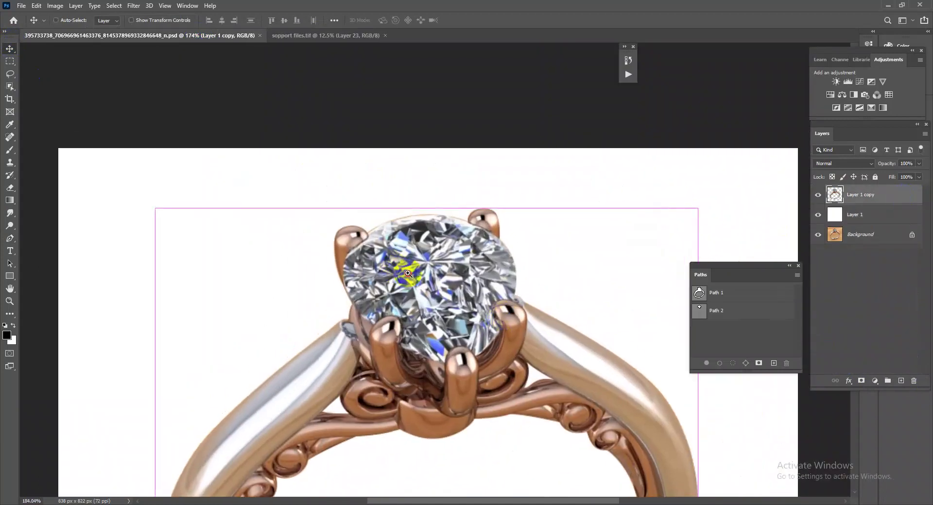
key(ctrl+t)
scroll(416, 267, up, 3)
scroll(437, 262, down, 5)
scroll(406, 183, up, 2)
- Rotate the diamond point-down, shrink it, and place it over the setting
drag(573, 139, 321, 399)
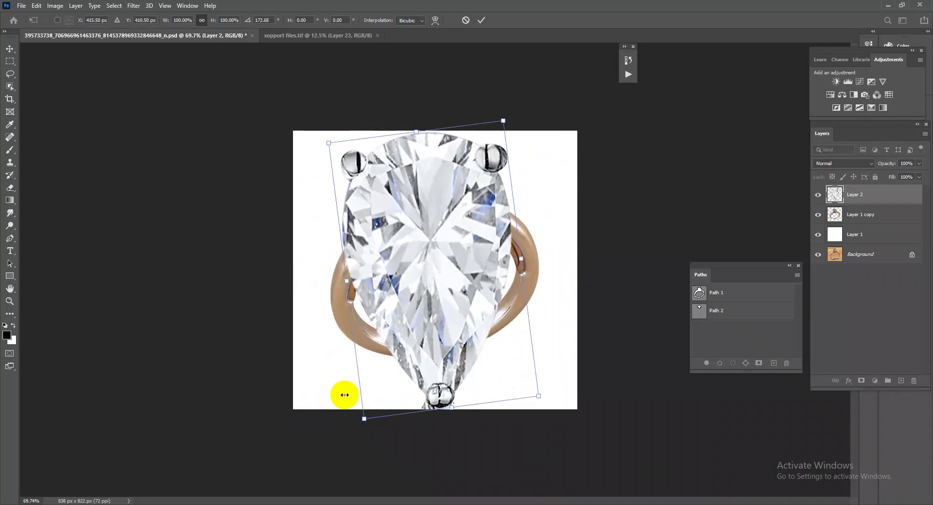
mouse_move(530, 403)
mouse_down()
mouse_move(482, 349)
mouse_move(432, 217)
mouse_up()
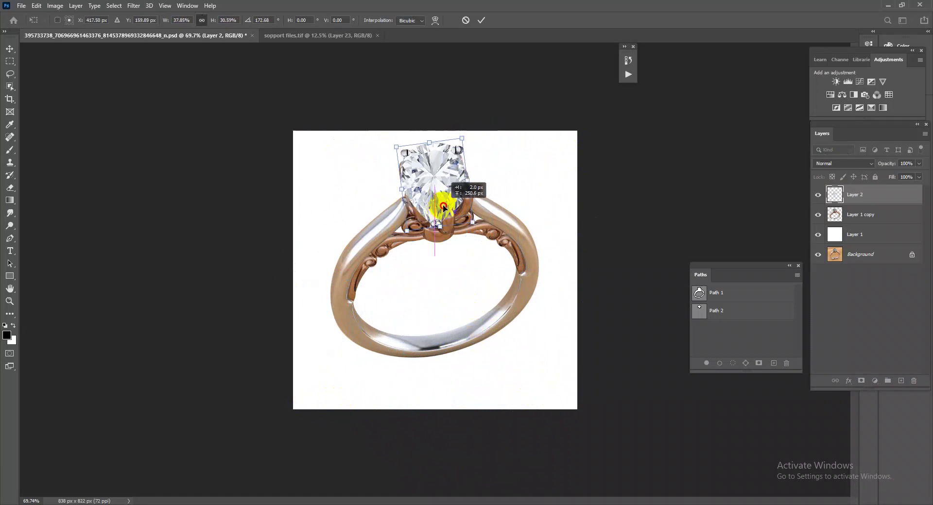
scroll(510, 297, up, 5)
drag(578, 330, 597, 297)
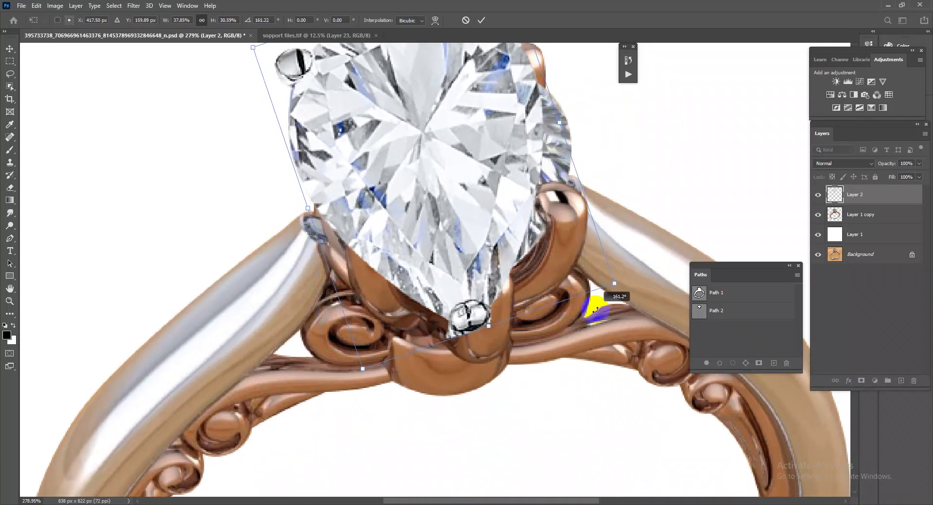
drag(482, 325, 496, 292)
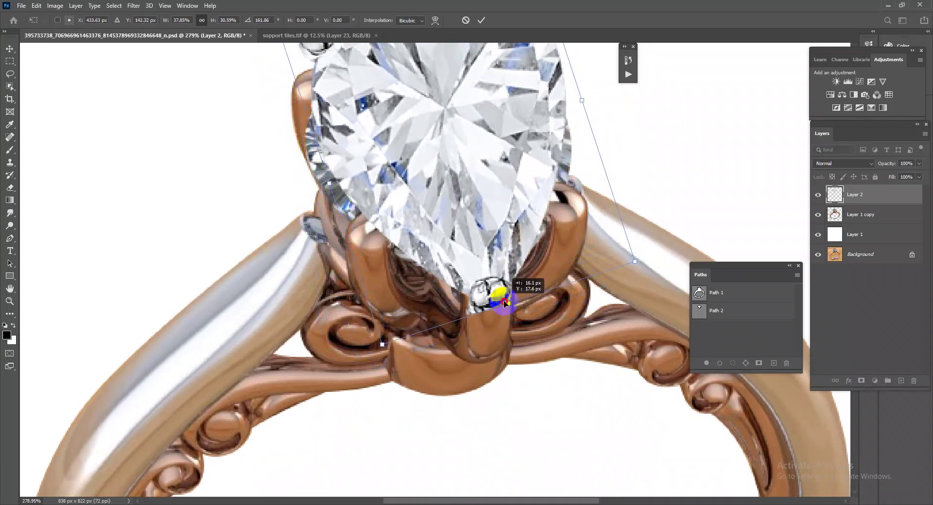
- Skew, widen and rotate the diamond slightly to match the prongs' perspective
key(ctrl+1)
drag(468, 67, 464, 90)
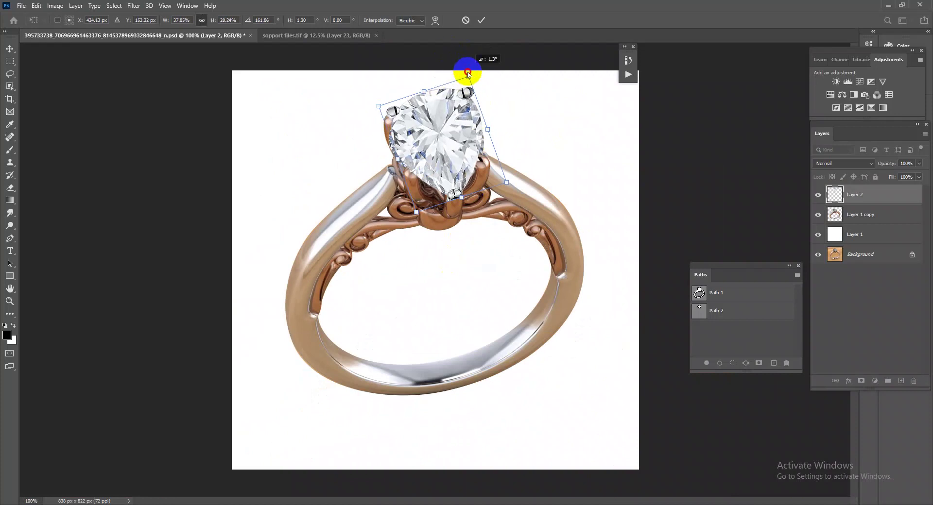
drag(487, 137, 490, 137)
drag(421, 220, 416, 209)
drag(488, 127, 540, 153)
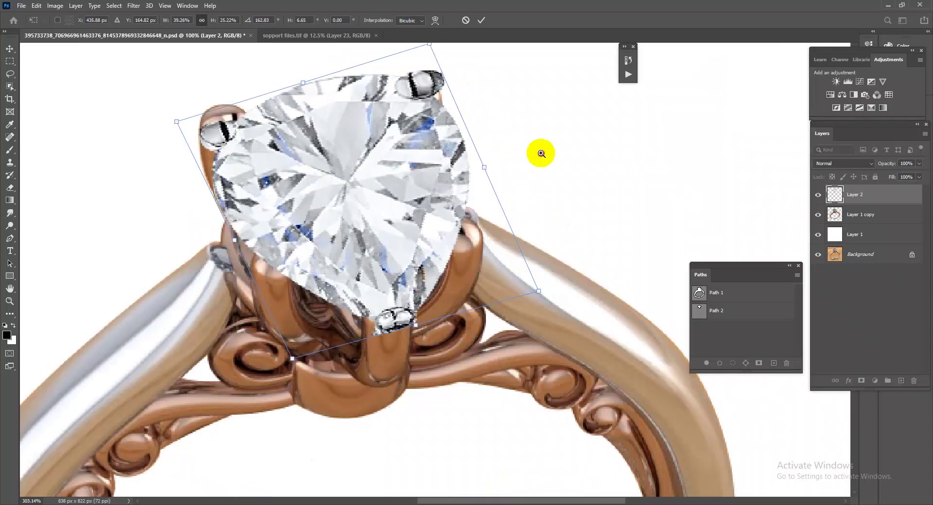
drag(483, 186, 479, 194)
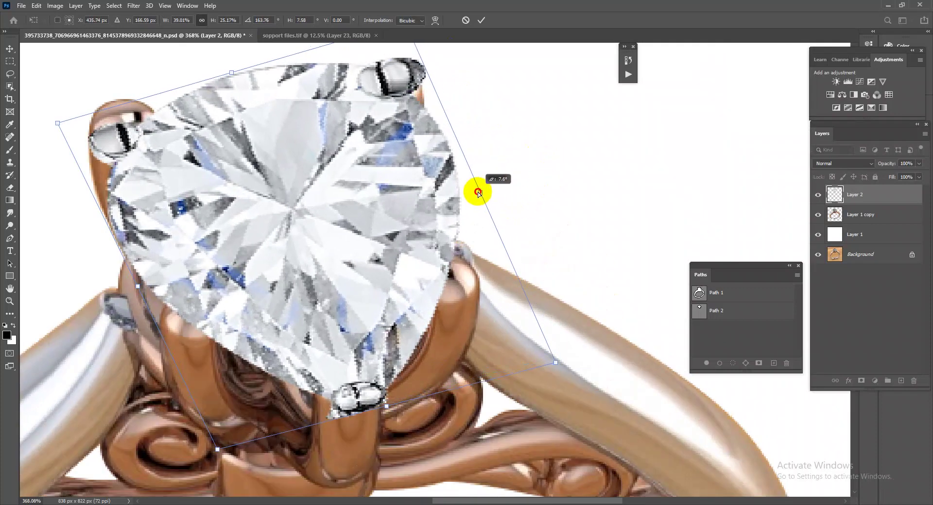
drag(140, 286, 134, 290)
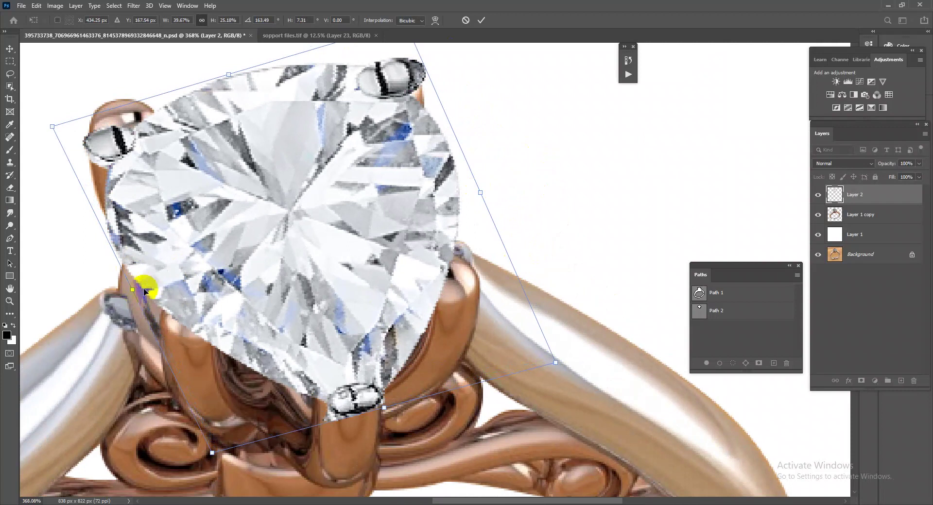
- Commit the transform and add a layer mask putting the diamond behind the prongs, then return to sopport files.tif
key(Return)
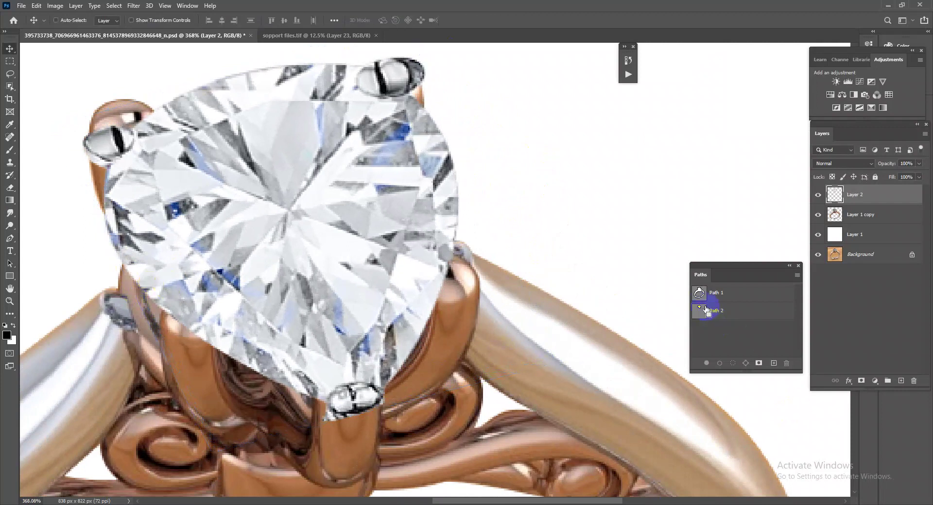
click(861, 380)
mouse_move(531, 379)
mouse_down()
mouse_move(417, 251)
mouse_move(479, 265)
mouse_up()
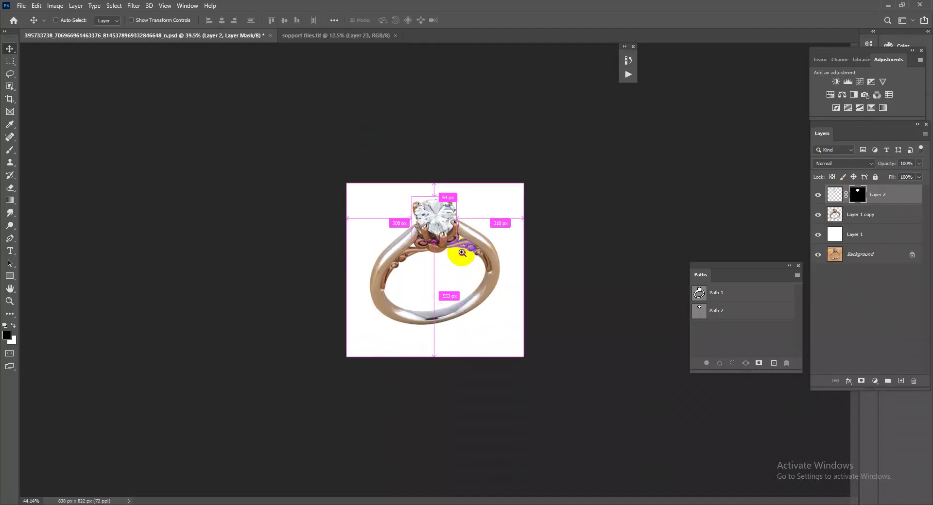
drag(454, 338, 518, 358)
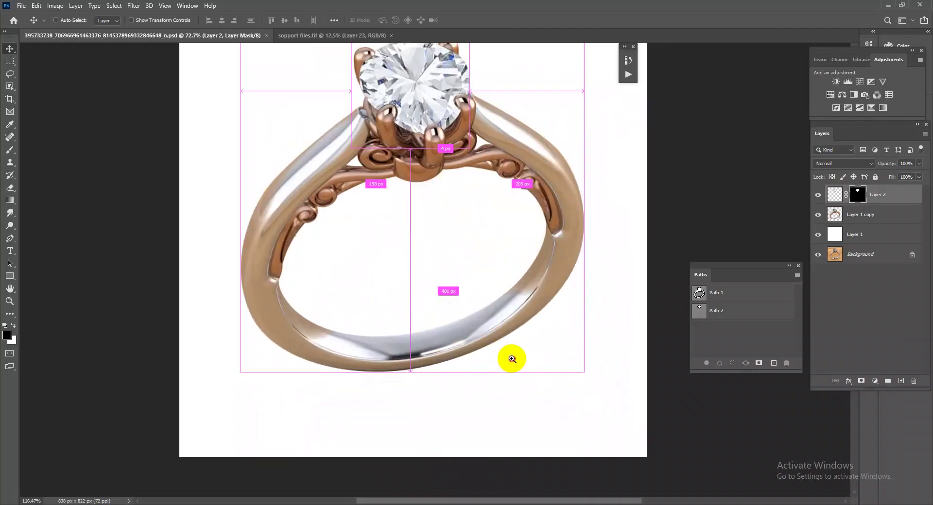
click(292, 36)
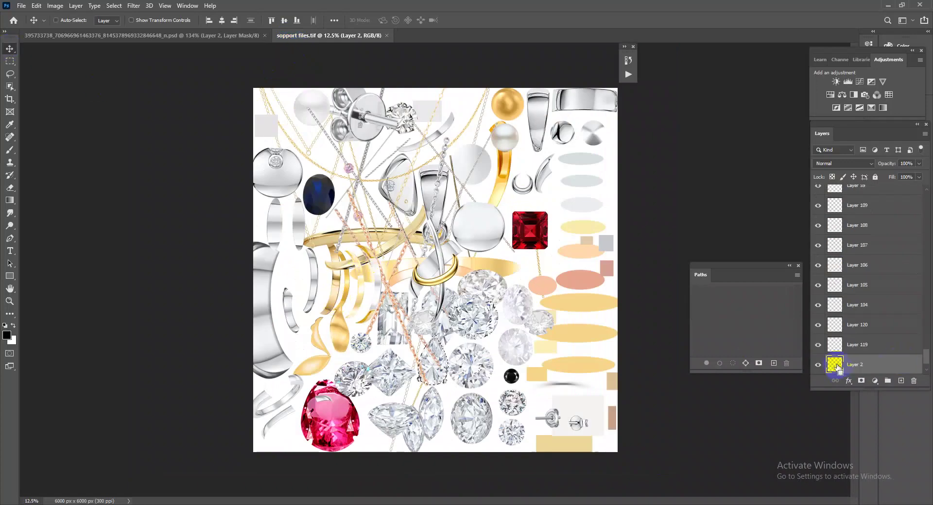
- Paste the gold band into the ring document, rotate it horizontal and shrink it to fit
drag(835, 370, 481, 327)
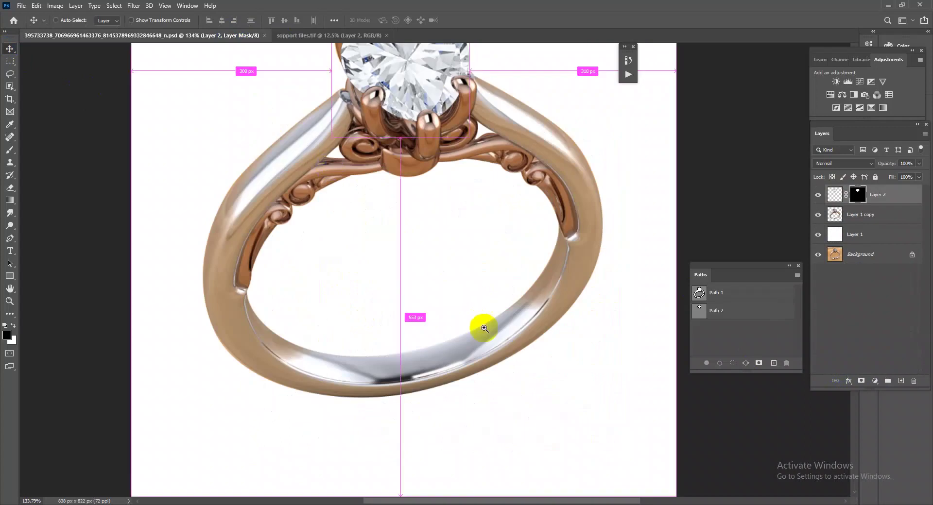
key(ctrl+v)
key(ctrl+t)
scroll(462, 304, down, 3)
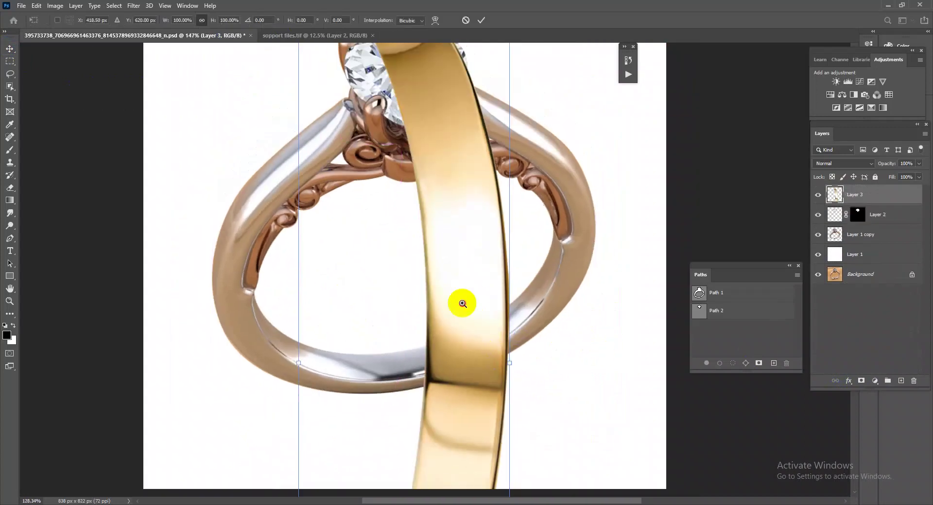
scroll(513, 303, up, 1)
drag(573, 254, 506, 427)
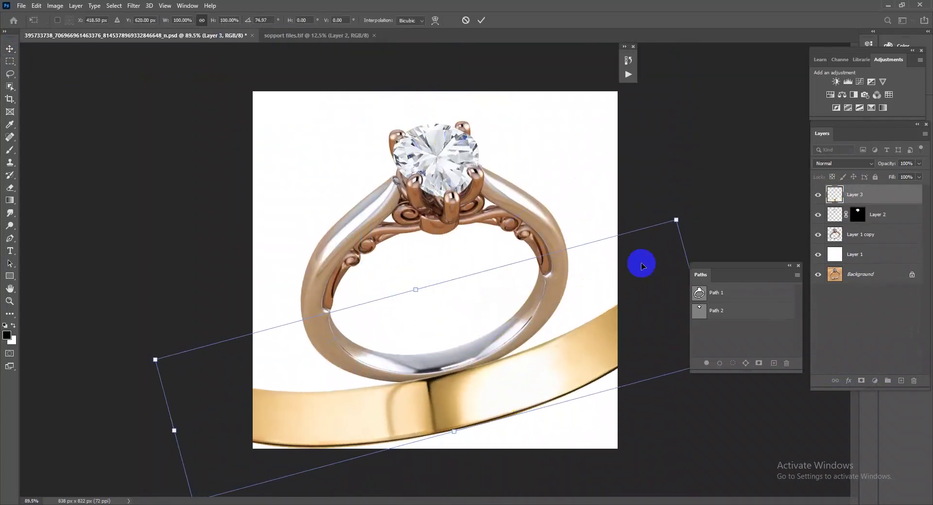
drag(676, 219, 555, 291)
- Flatten, skew and tilt the gold band so it lines the lower inner shank, then apply
drag(563, 322, 538, 329)
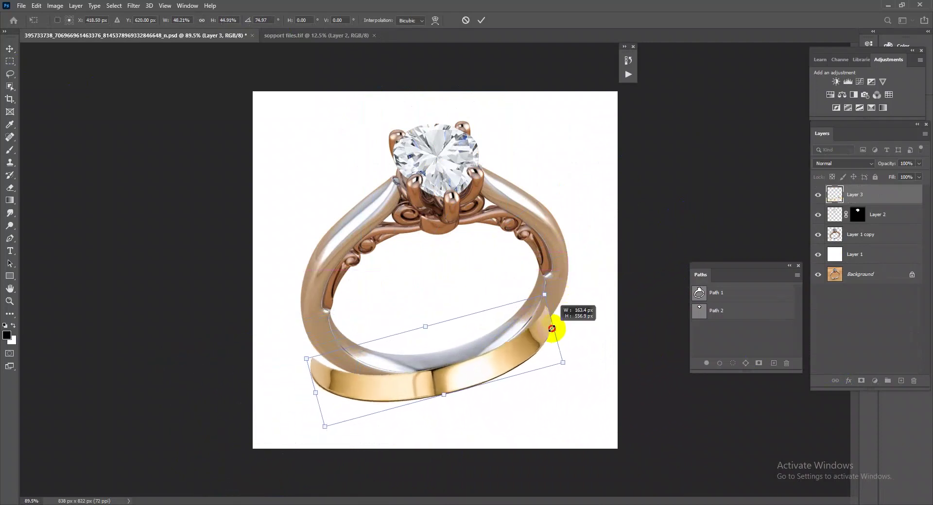
mouse_move(532, 364)
mouse_down()
mouse_move(538, 335)
mouse_move(546, 340)
mouse_up()
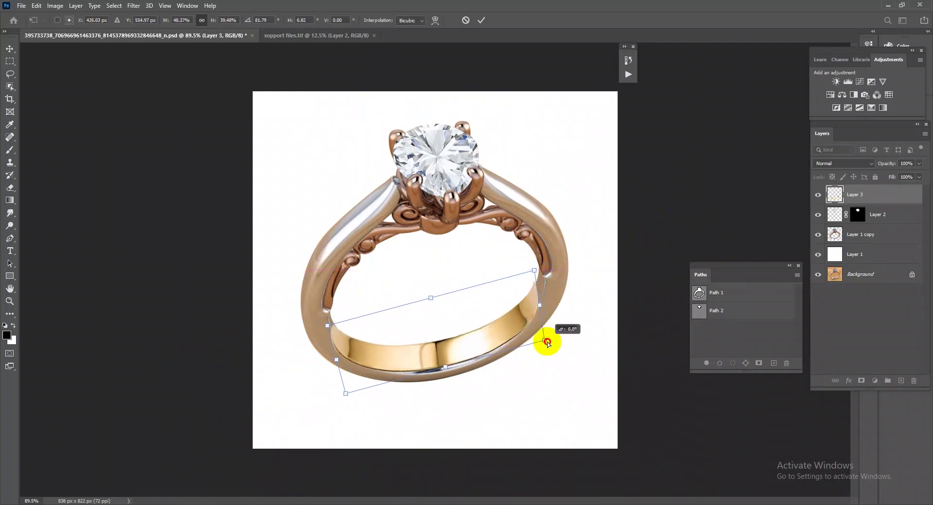
drag(344, 393, 359, 403)
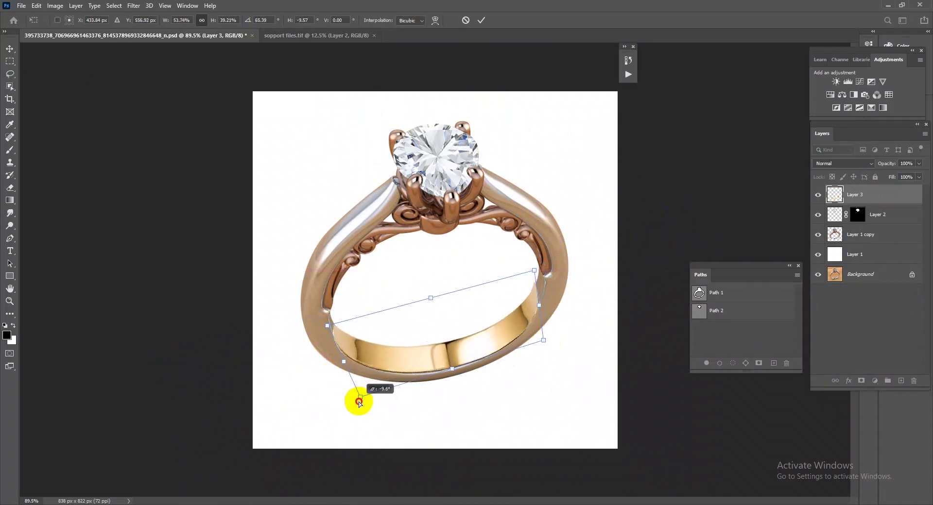
drag(555, 384, 590, 373)
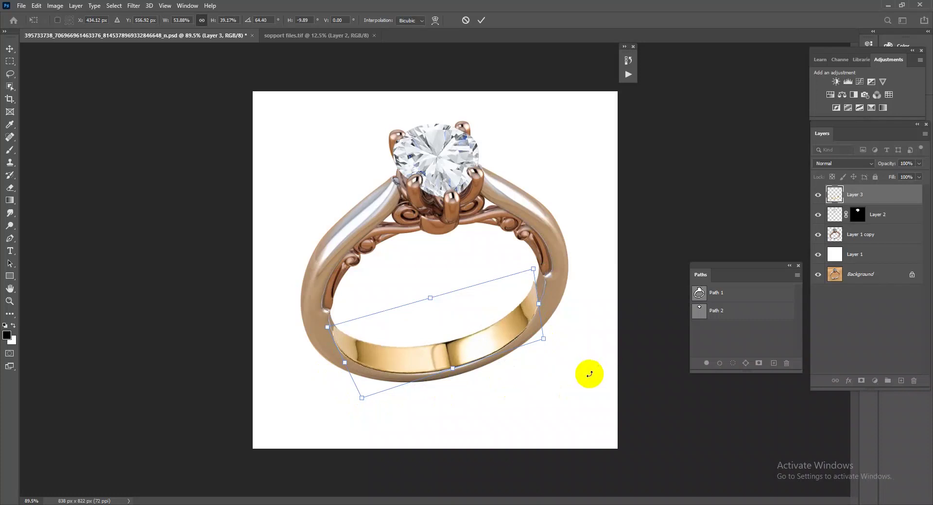
drag(513, 312, 513, 312)
key(Return)
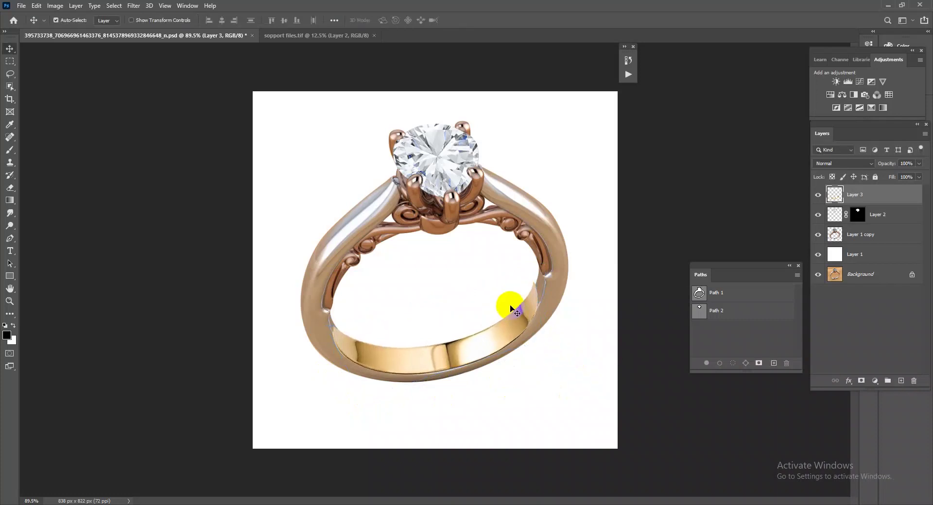
- Cancel an accidental rotation and restart the gold band's free transform
key(ctrl+t)
scroll(559, 367, up, 5)
drag(646, 377, 646, 367)
key(Escape)
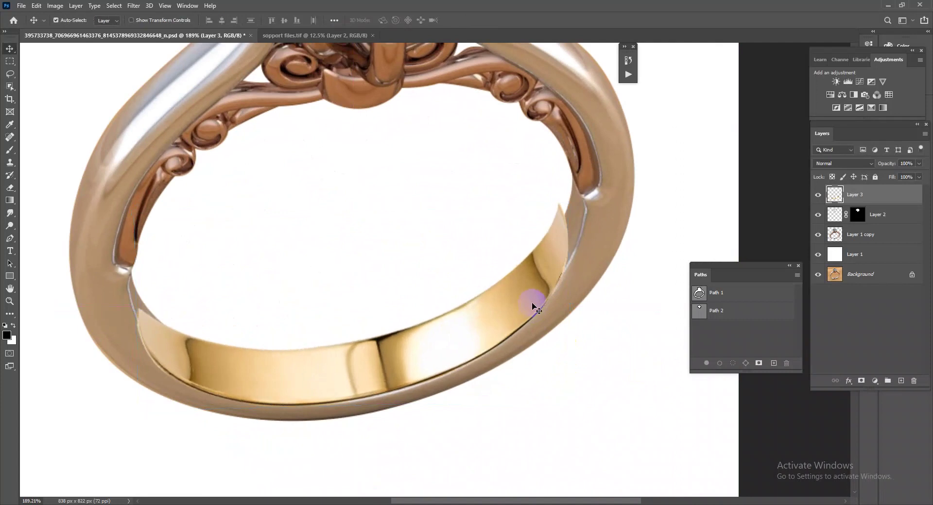
key(ctrl+t)
- Nudge the band one pixel right and down, then switch its transform to Warp
key(Right)
key(Down)
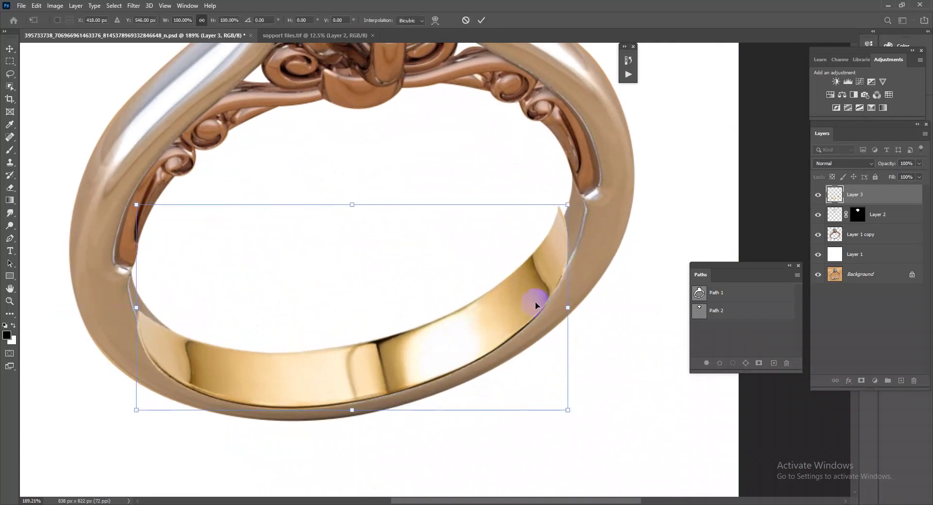
key(Return)
key(ctrl+t)
right_click(481, 274)
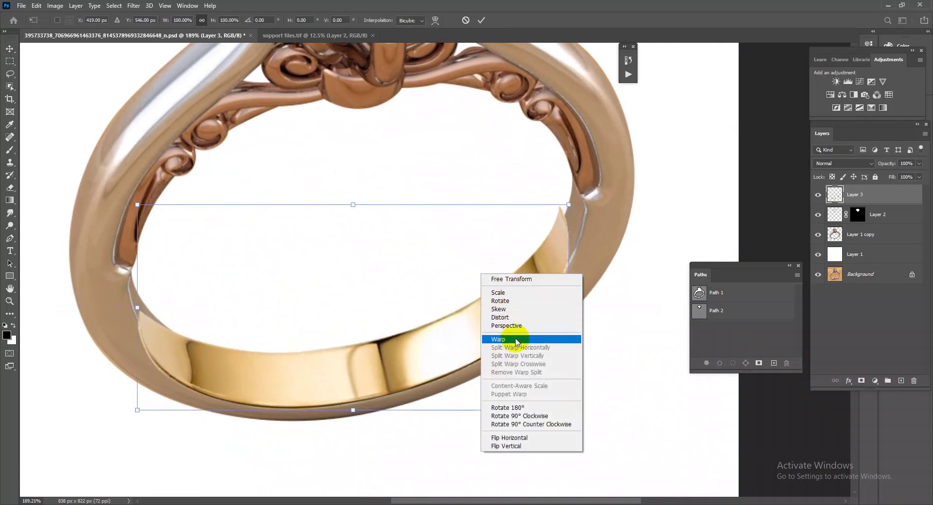
click(516, 339)
- Warp the band's top-right corner and right edge along the ring, and reshape its bottom edge
drag(571, 206, 583, 191)
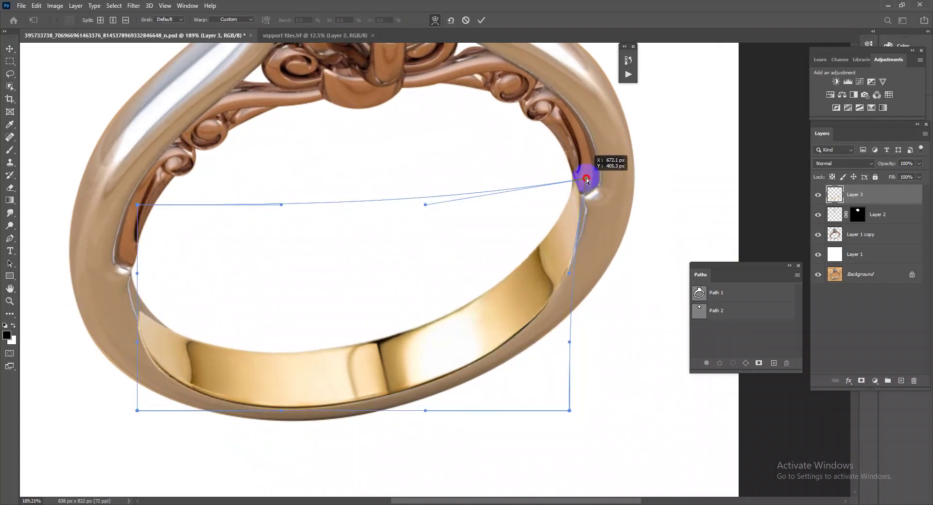
drag(572, 277, 589, 244)
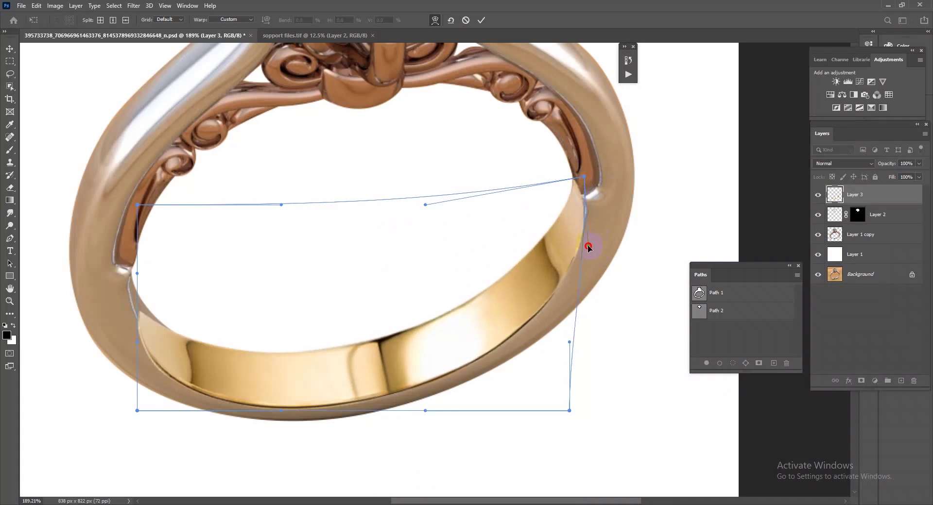
drag(474, 254, 477, 271)
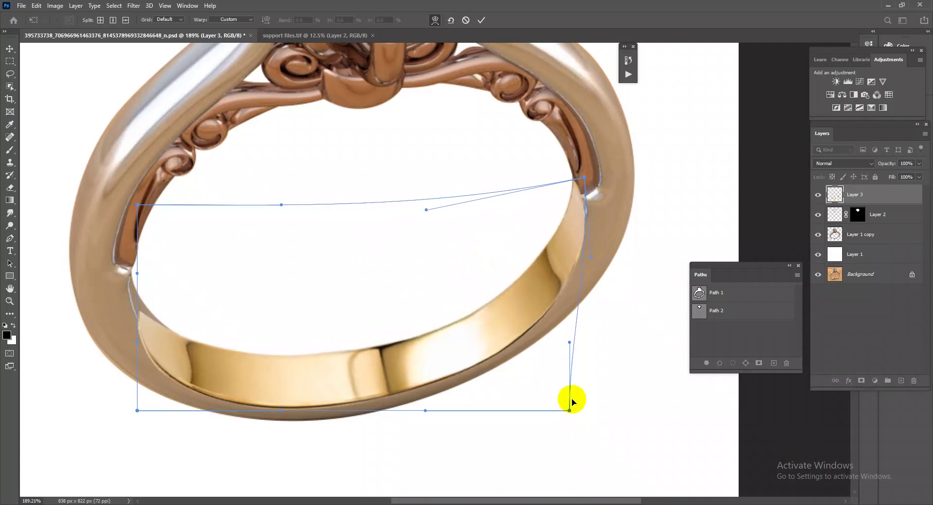
drag(569, 412, 553, 404)
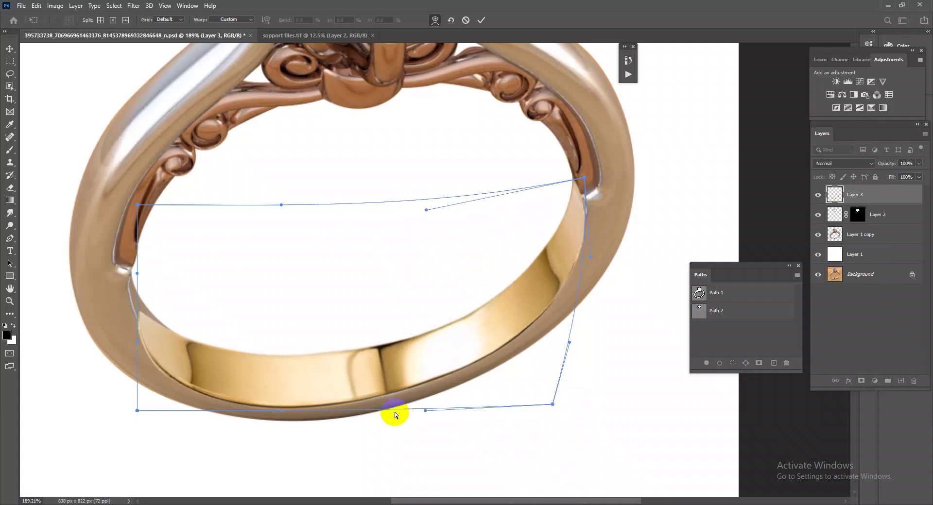
drag(422, 416, 416, 422)
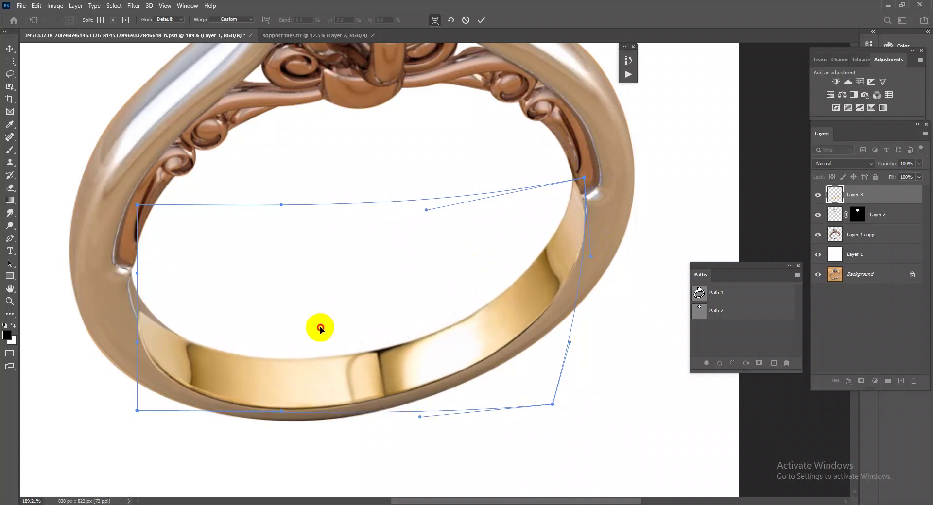
drag(321, 337, 318, 333)
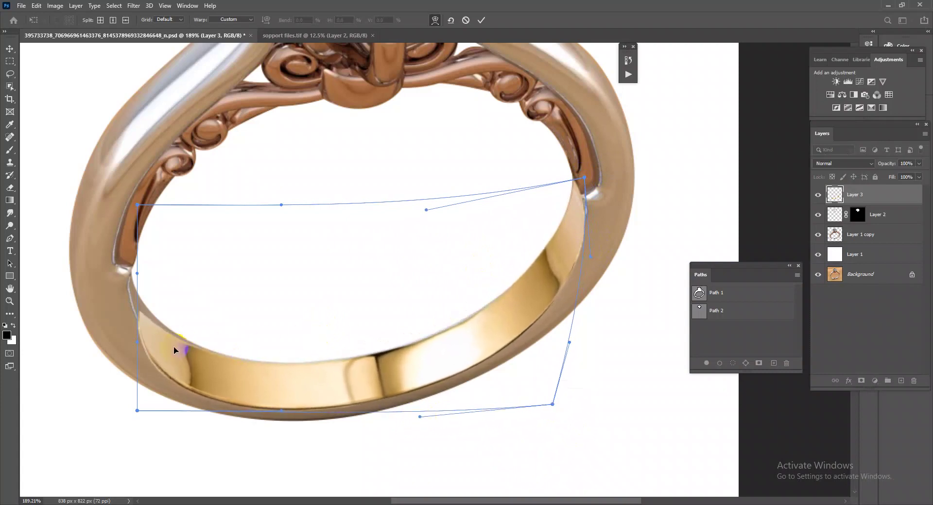
- Fit the warp's left edge and corners onto the ring's inner edge and commit it
drag(137, 411, 137, 403)
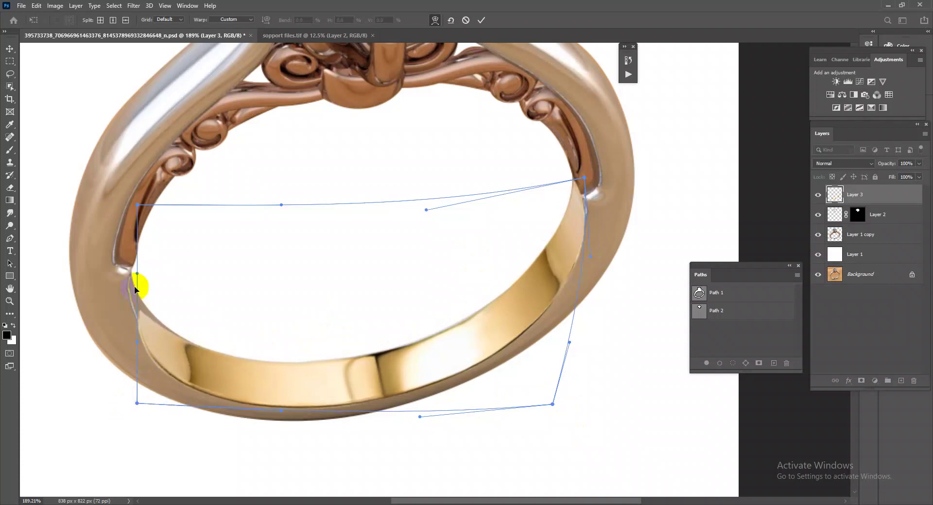
mouse_move(138, 272)
mouse_down()
mouse_move(129, 243)
mouse_move(132, 253)
mouse_up()
mouse_move(136, 404)
mouse_down()
mouse_move(163, 377)
mouse_move(152, 392)
mouse_up()
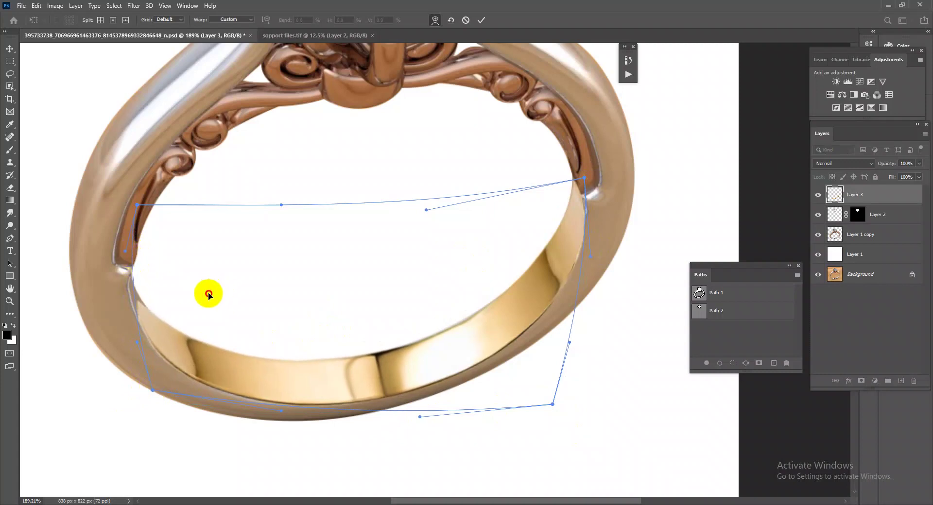
drag(388, 308, 374, 302)
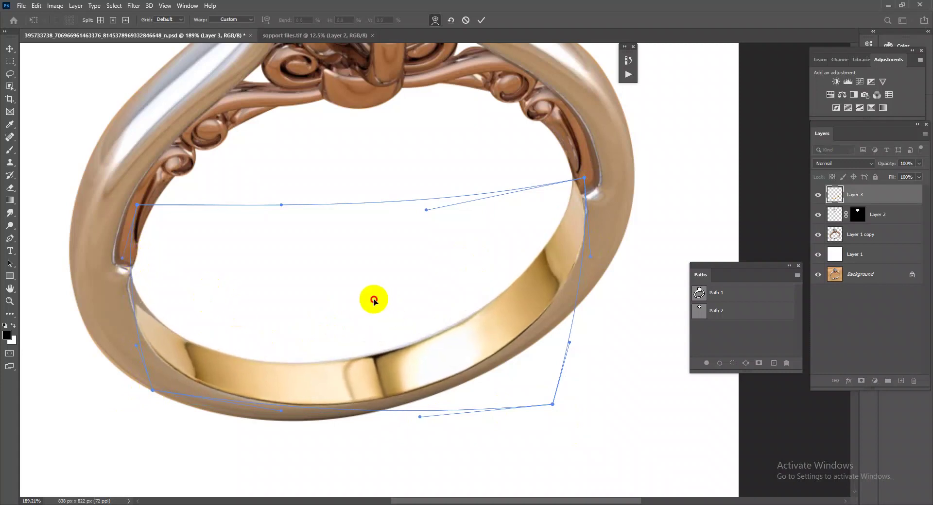
mouse_move(553, 404)
mouse_down()
mouse_move(537, 392)
mouse_move(539, 401)
mouse_up()
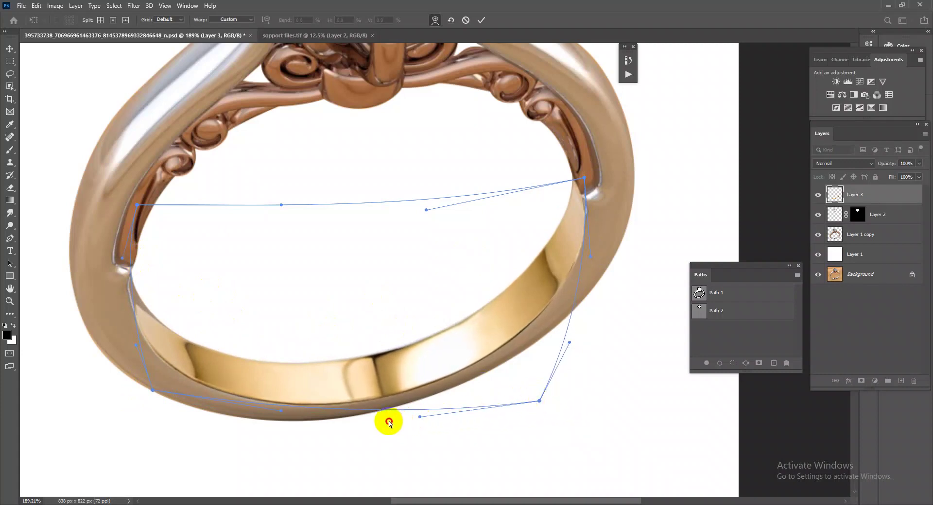
drag(280, 411, 257, 418)
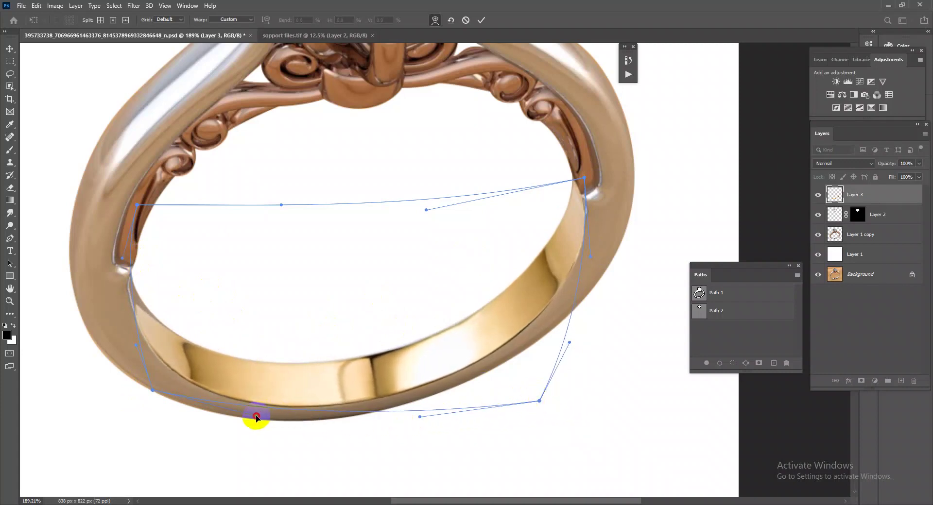
drag(137, 204, 169, 199)
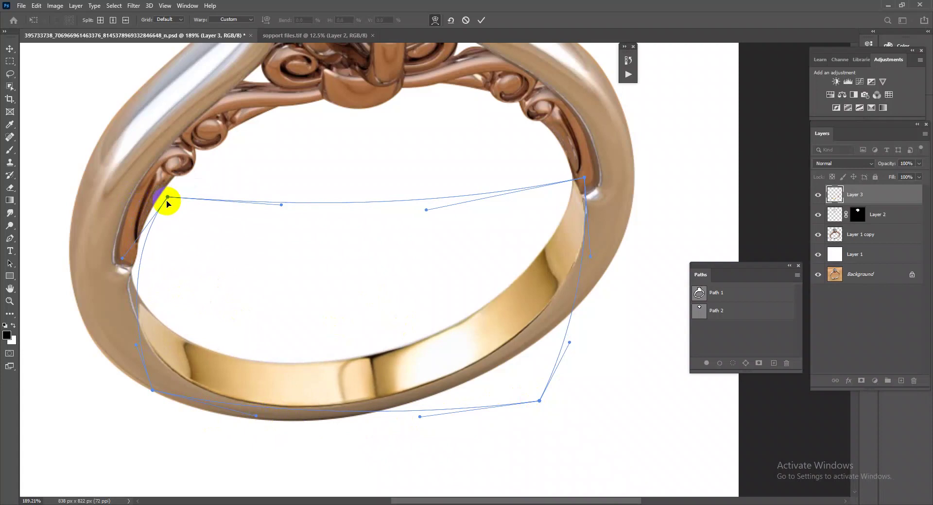
key(Return)
- Move Layer 3 beneath Layer 2 and make Layer 1 copy the active layer
scroll(480, 250, down, 2)
scroll(480, 249, down, 3)
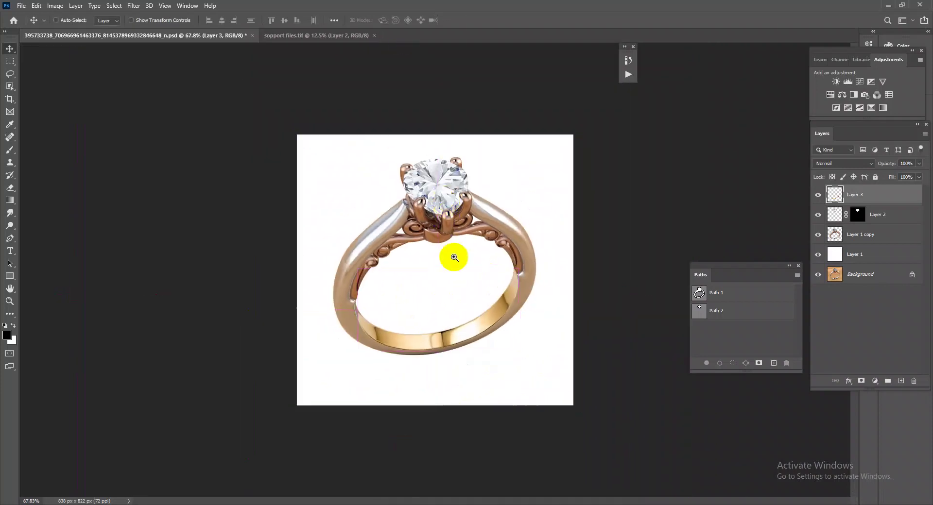
scroll(537, 340, up, 5)
key(s)
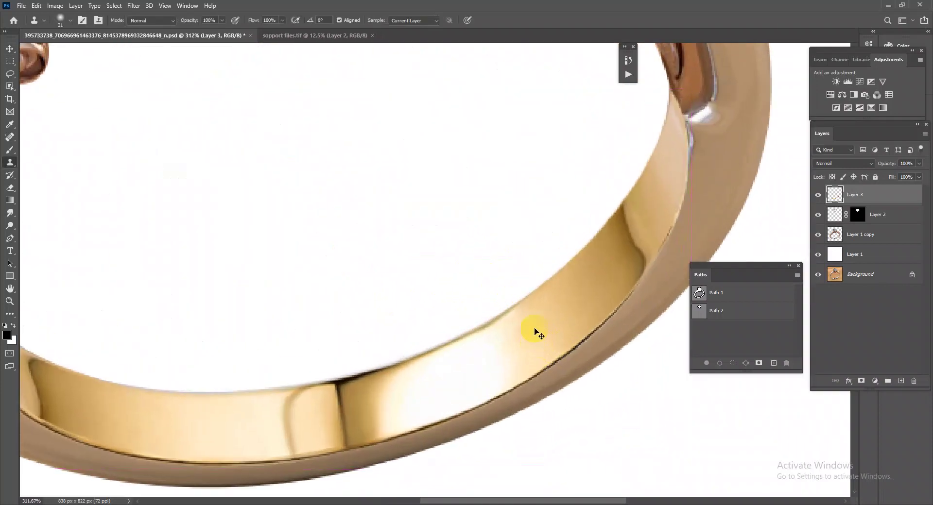
scroll(524, 219, down, 5)
scroll(531, 282, up, 3)
scroll(597, 296, up, 2)
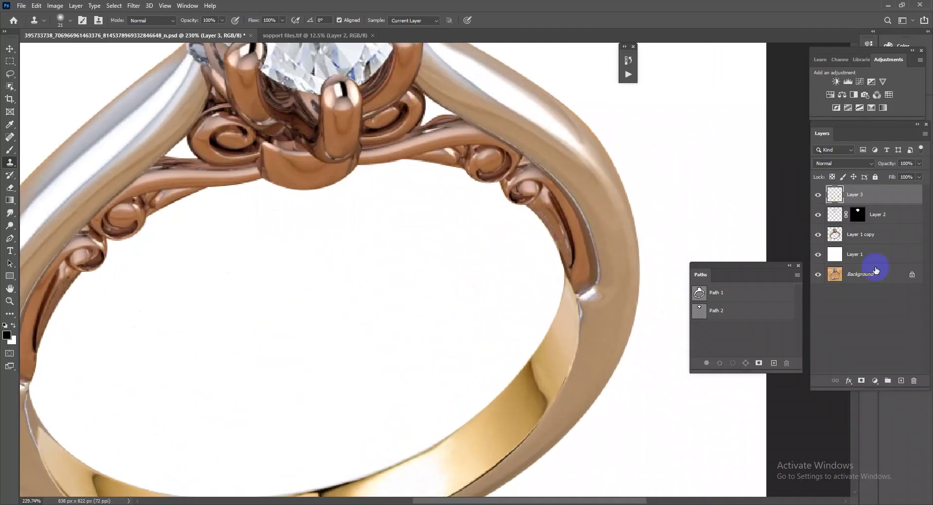
drag(872, 207, 872, 224)
click(868, 235)
- Load the ring's outline as a selection and add a new empty layer above it
ctrl+click(835, 235)
scroll(566, 332, down, 5)
scroll(508, 306, up, 3)
scroll(443, 277, up, 2)
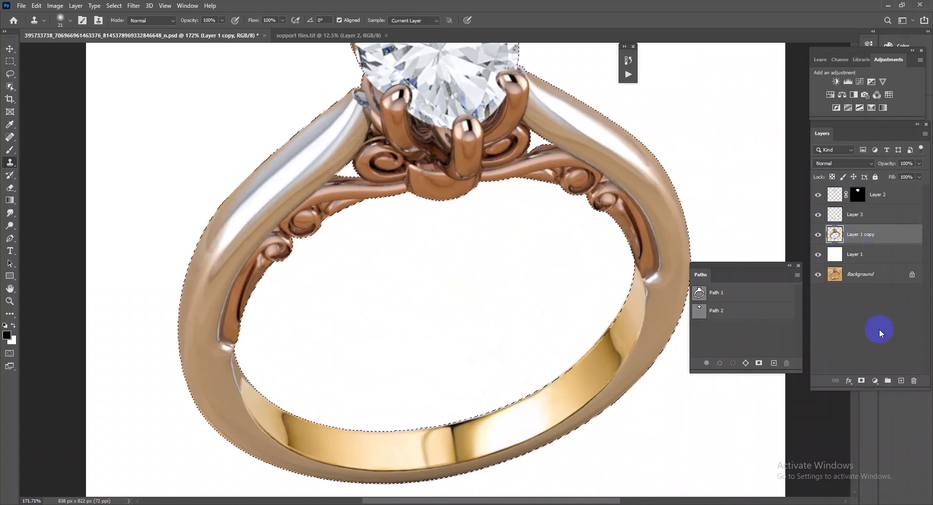
click(901, 376)
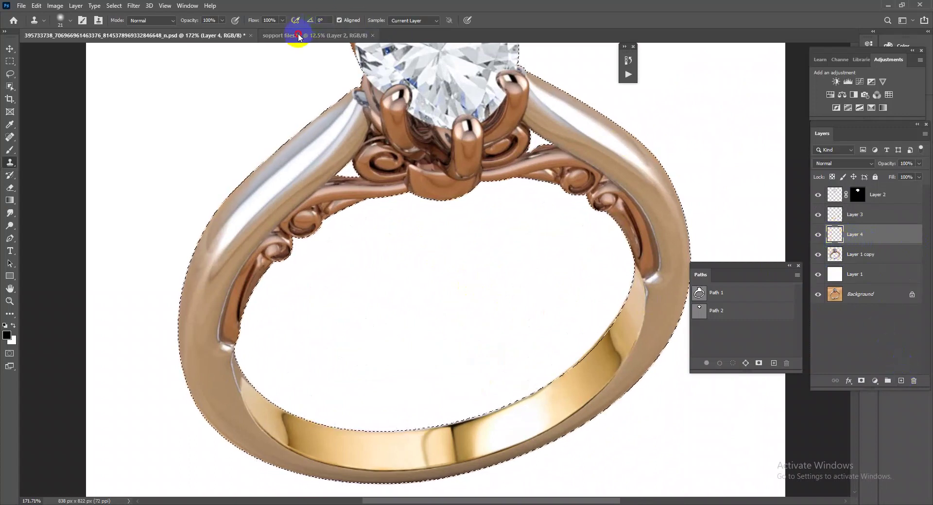
click(311, 34)
drag(11, 151, 49, 150)
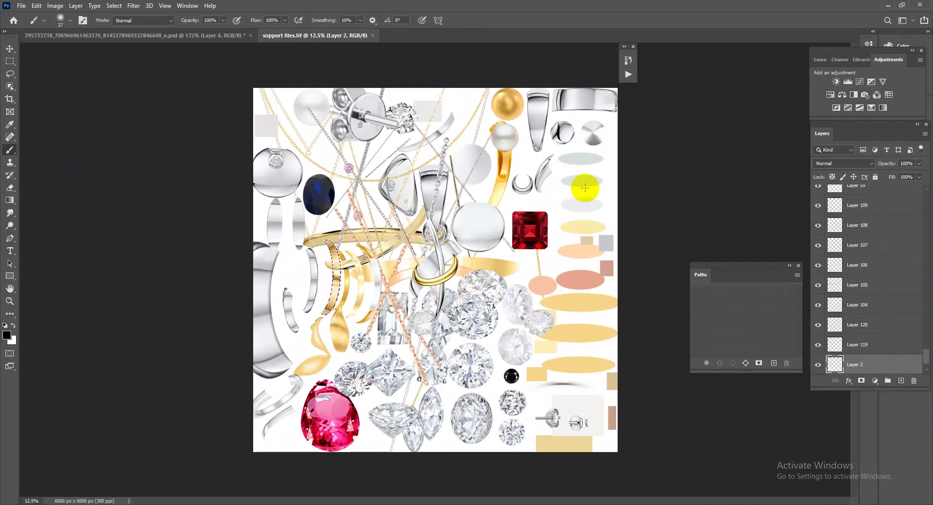
click(216, 35)
- Fill the ring selection with light grey and set that layer to Color blend mode
key(alt+BackSpace)
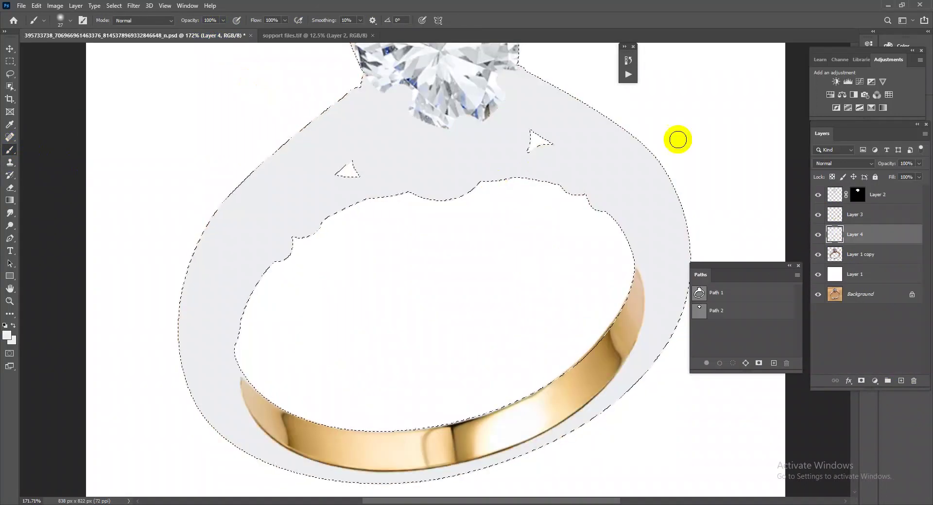
click(850, 165)
click(841, 391)
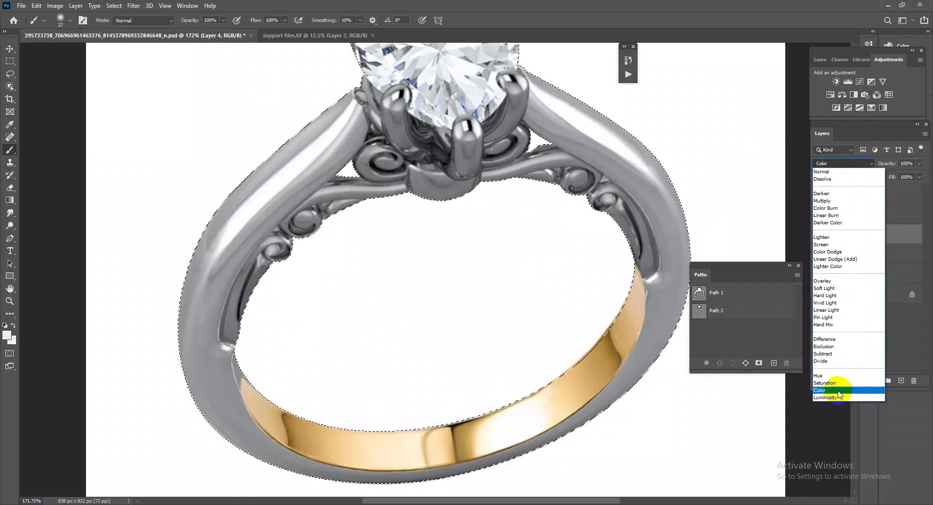
click(838, 391)
scroll(517, 287, down, 5)
scroll(561, 314, up, 4)
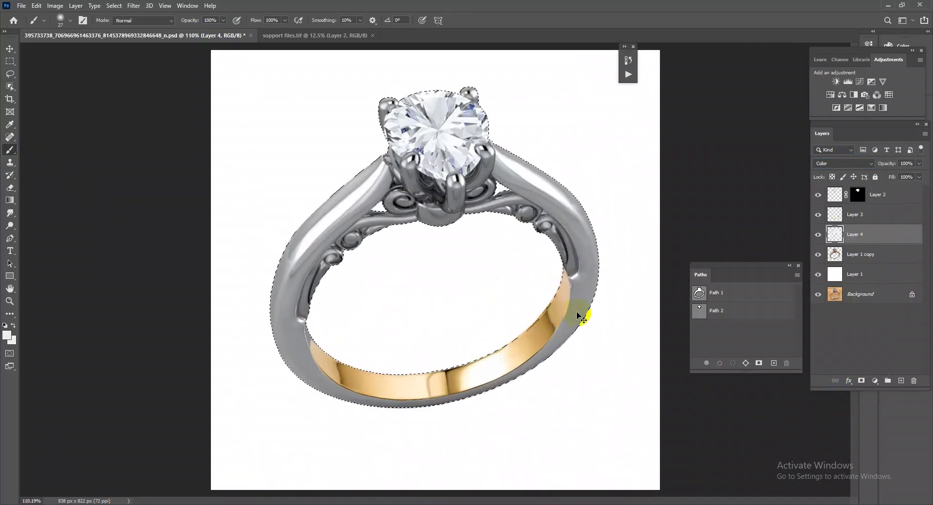
- Add a white Color-mode fill over the gold band's selection, deselect, and merge it into Layer 3
click(836, 236)
click(834, 215)
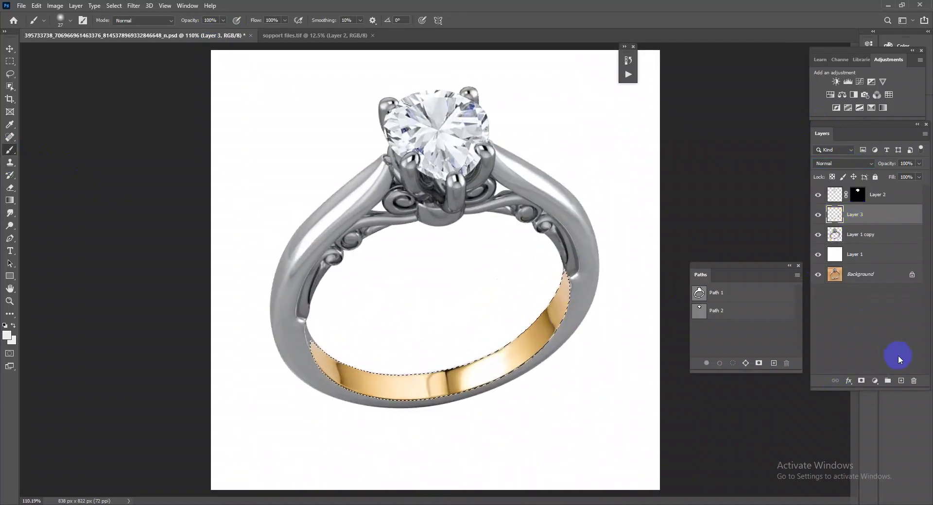
click(901, 382)
key(alt+BackSpace)
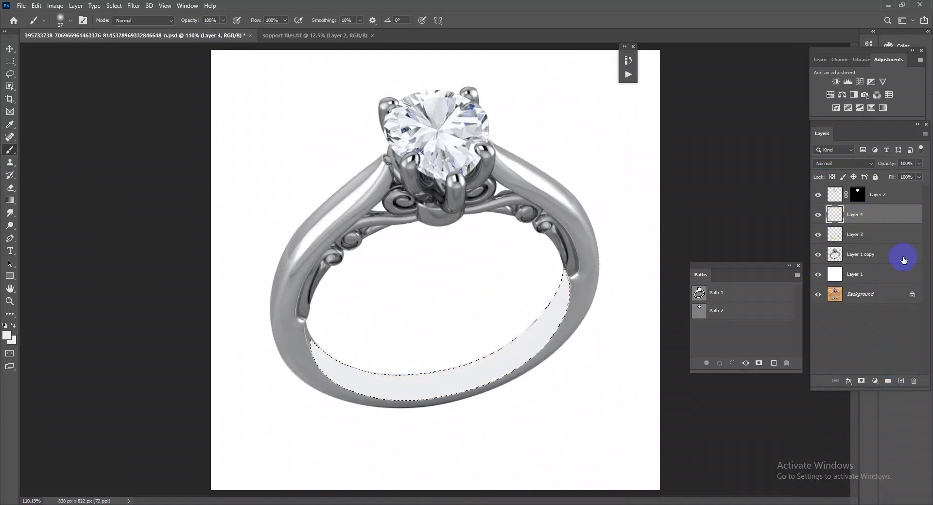
click(858, 165)
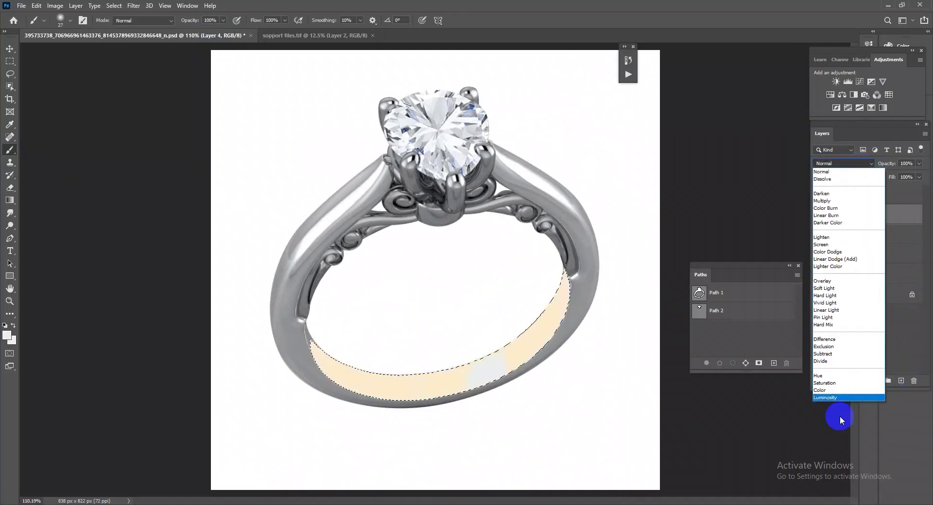
click(826, 390)
key(ctrl+d)
scroll(541, 298, up, 2)
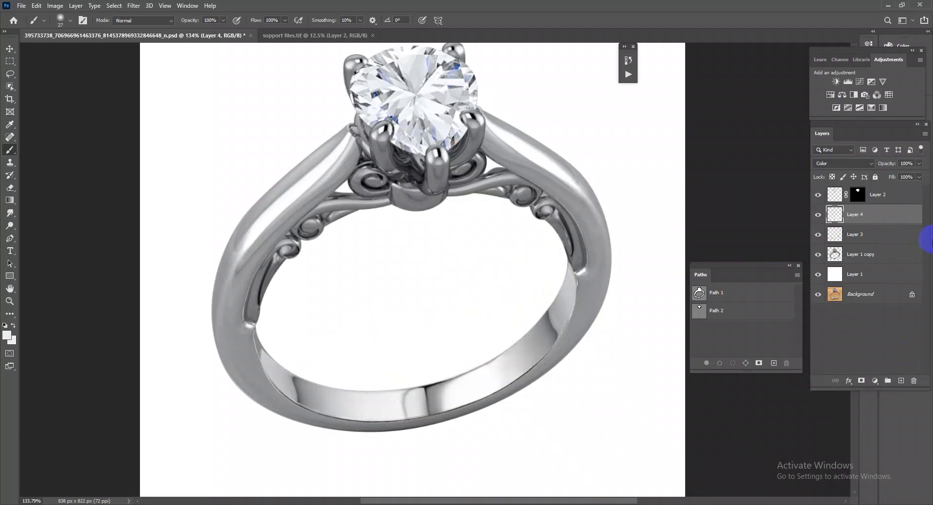
key(Delete)
- Apply Camera Raw to Layer 1 copy with Blacks +82, Shadows +100 and Contrast about +55
click(863, 242)
scroll(465, 369, up, 3)
scroll(549, 355, down, 5)
scroll(518, 283, up, 2)
scroll(518, 283, up, 2)
scroll(474, 318, up, 2)
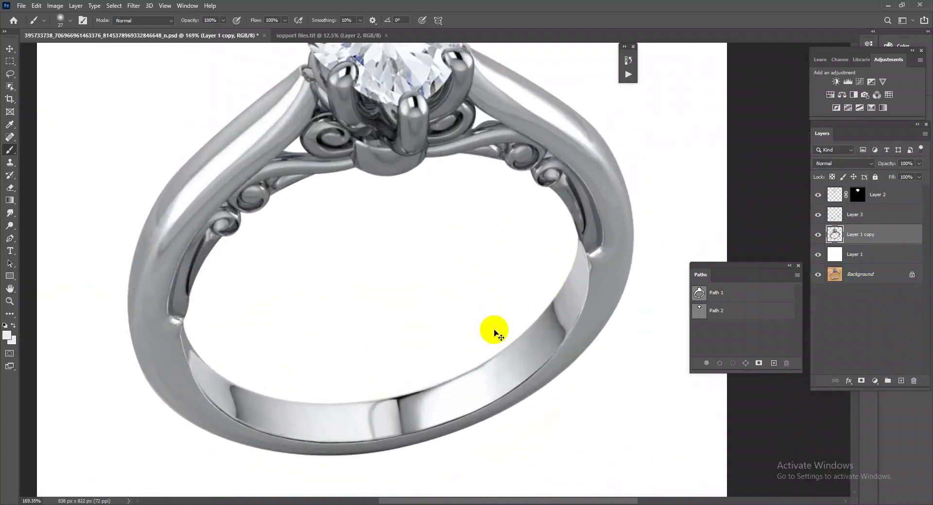
key(ctrl+shift+a)
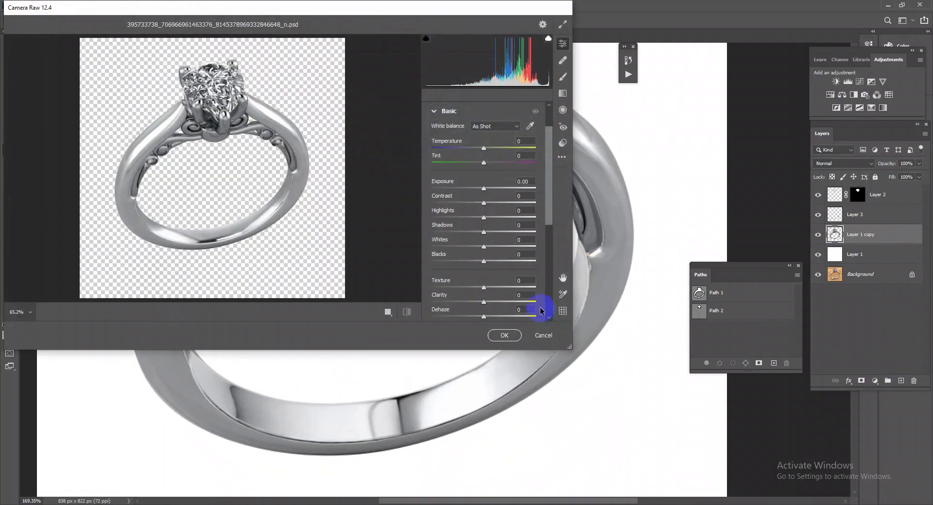
drag(486, 257, 527, 259)
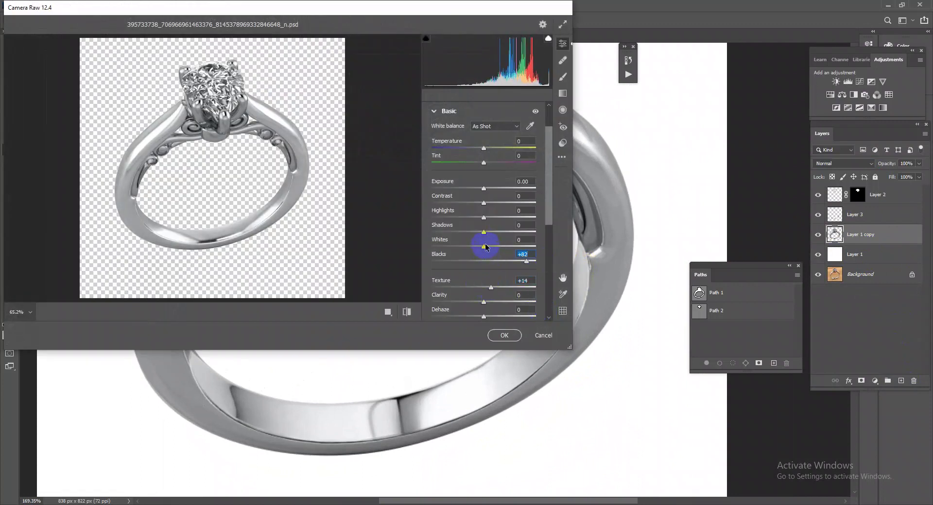
drag(484, 231, 605, 247)
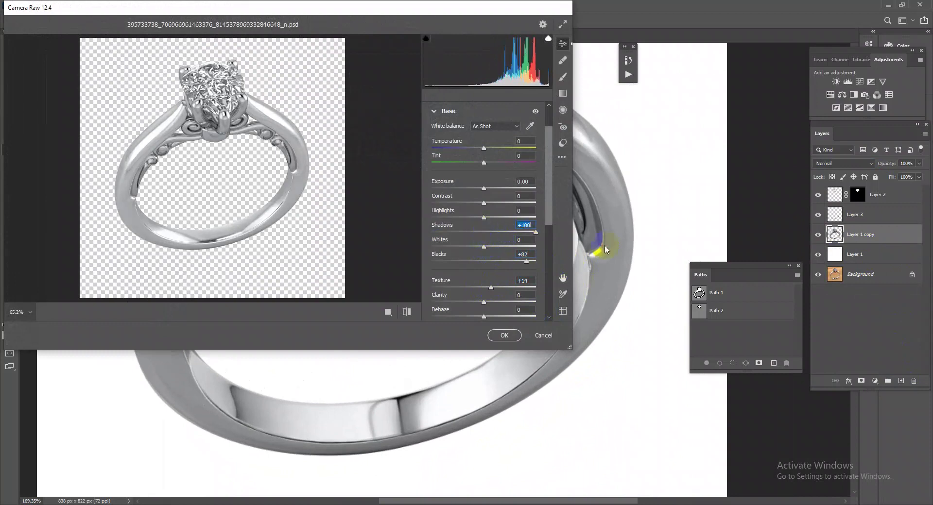
drag(480, 207, 510, 203)
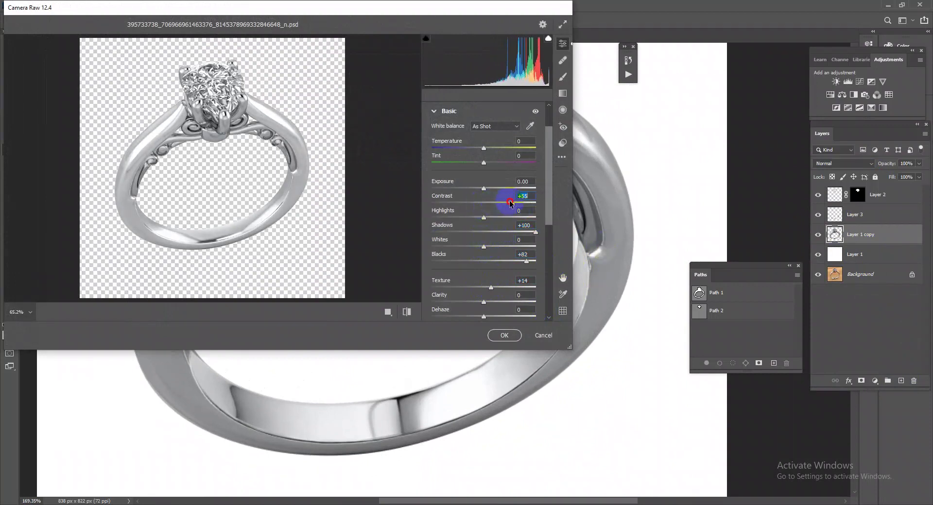
click(505, 336)
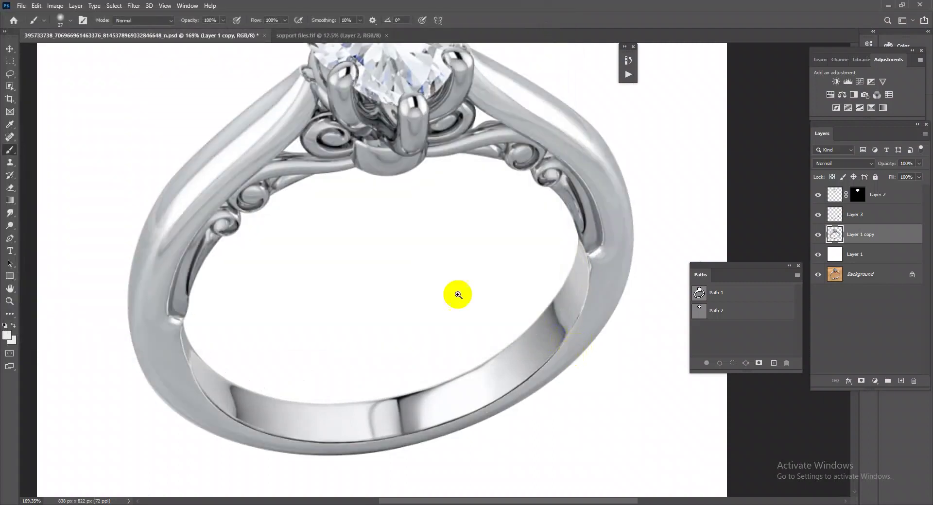
- Reapply the last Camera Raw filter to the ring layer
click(134, 5)
click(139, 19)
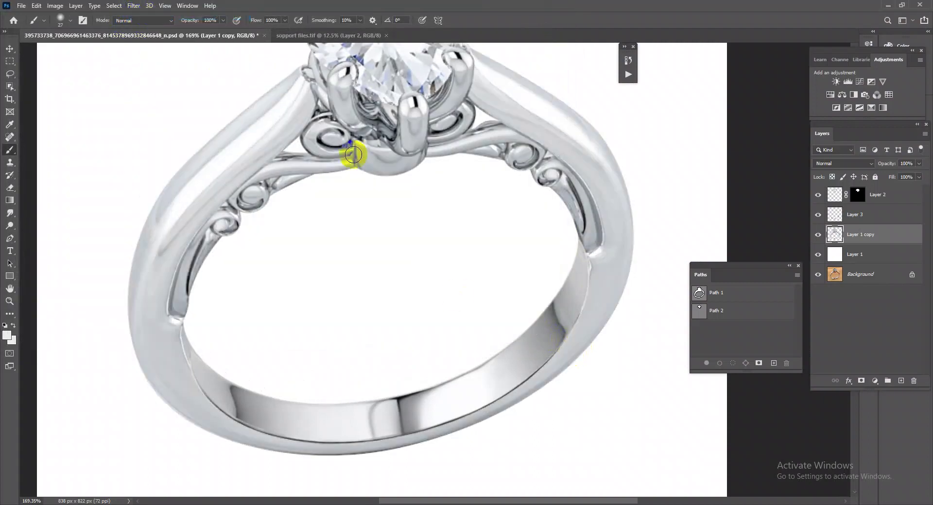
scroll(539, 244, down, 5)
scroll(417, 208, up, 4)
scroll(494, 271, up, 3)
scroll(526, 299, up, 2)
scroll(526, 299, down, 3)
scroll(500, 271, up, 2)
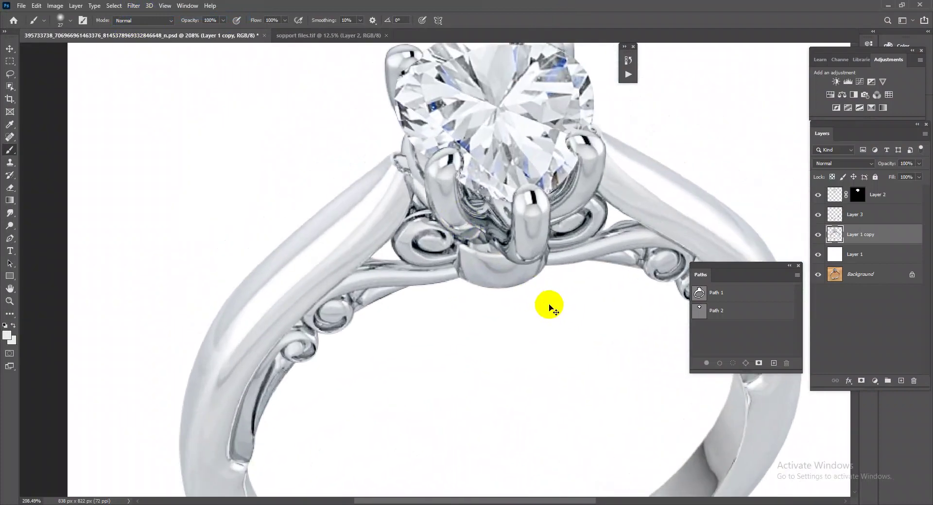
- Run Camera Raw again with Shadows +100 and Blacks +100, then zoom out to the whole ring
key(ctrl+shift+a)
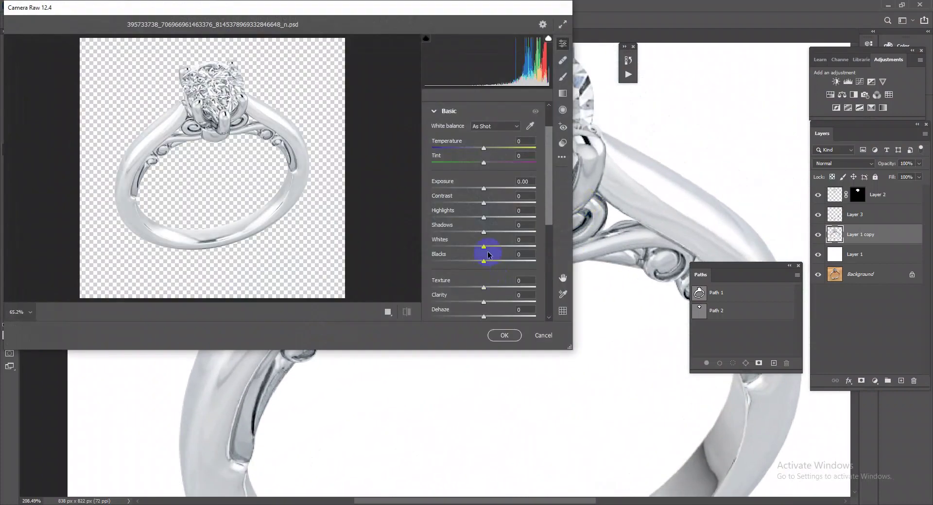
mouse_move(487, 237)
mouse_down()
mouse_move(646, 259)
mouse_move(579, 257)
mouse_up()
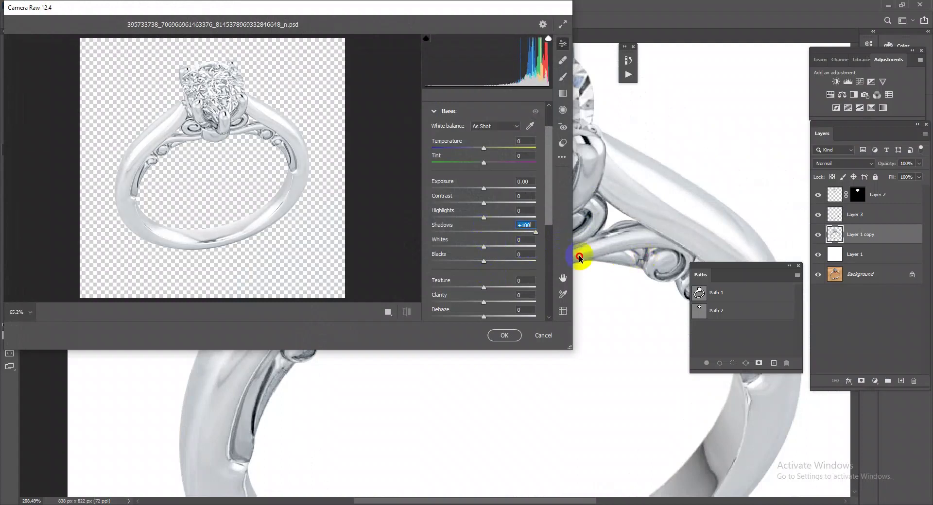
drag(483, 262, 557, 261)
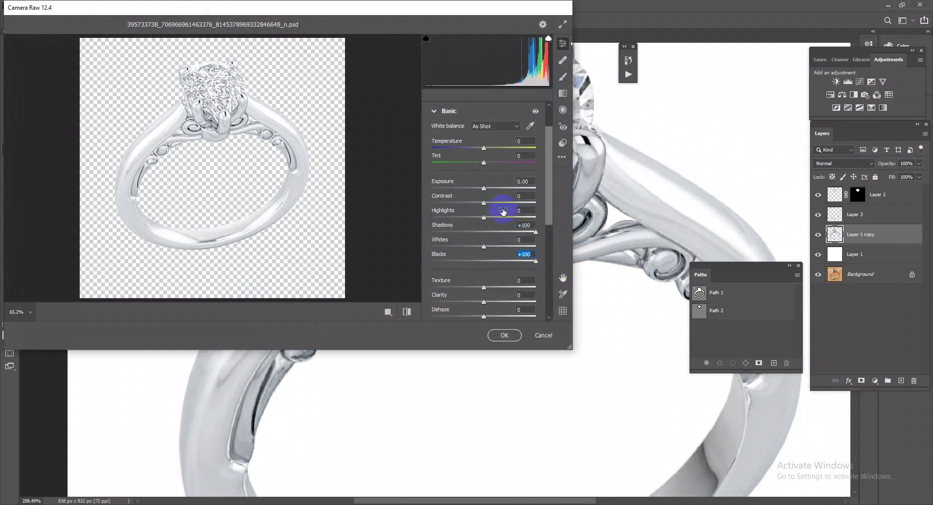
click(512, 331)
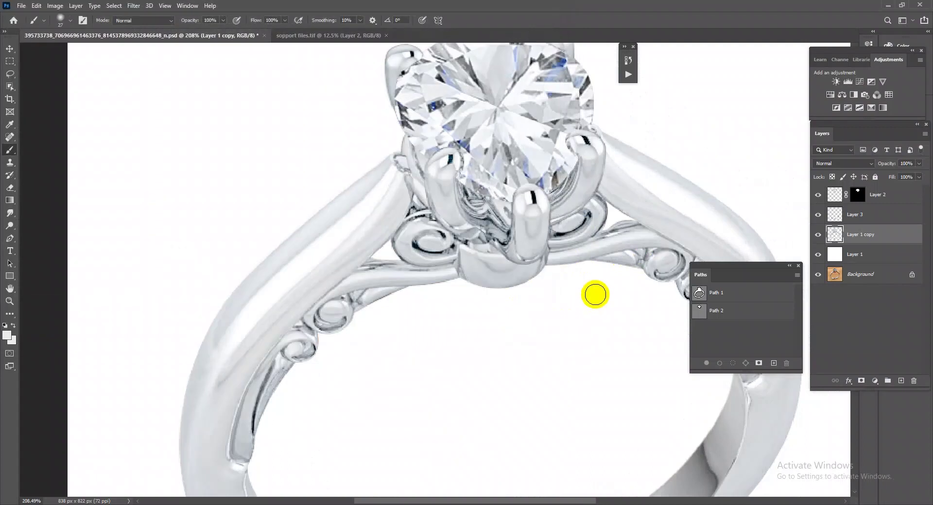
mouse_move(575, 259)
mouse_down()
mouse_move(646, 253)
mouse_move(550, 213)
mouse_move(550, 264)
mouse_move(520, 341)
mouse_up()
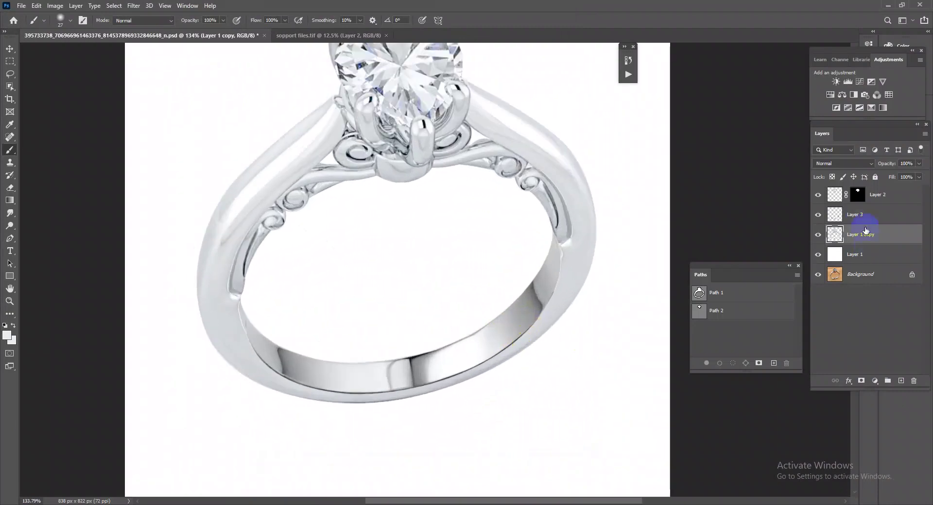
- Give Layer 3's band Camera Raw Contrast +16, Shadows +26 and Blacks +32 to match the ring
click(847, 216)
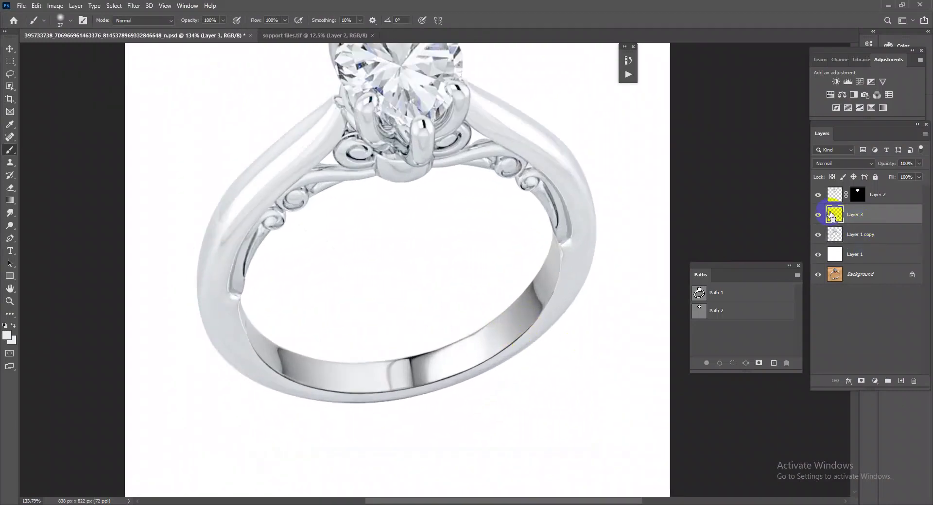
mouse_move(541, 289)
mouse_down()
mouse_move(496, 255)
mouse_move(501, 302)
mouse_up()
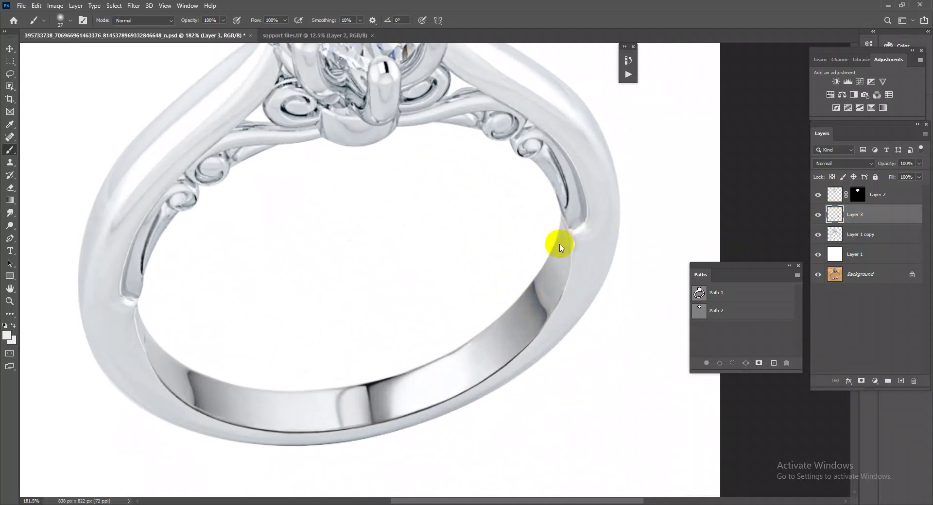
key(ctrl+shift+a)
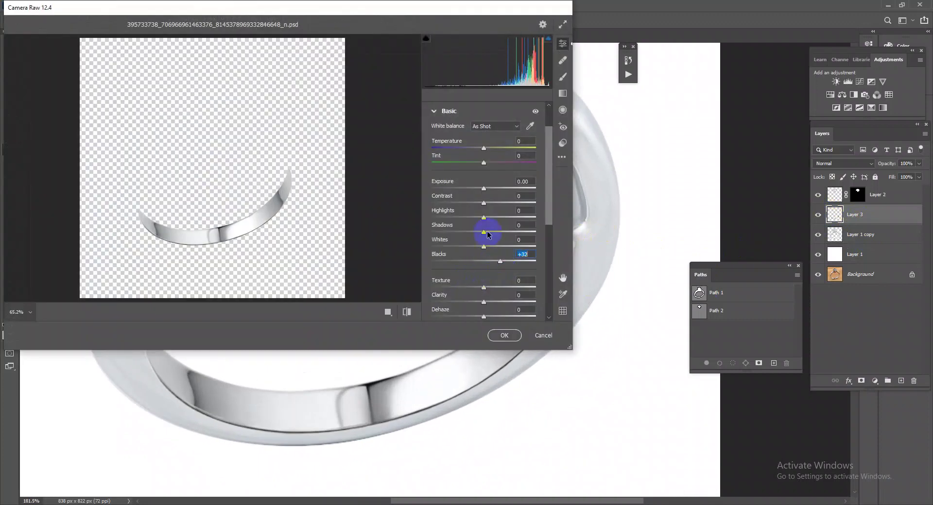
drag(483, 202, 492, 203)
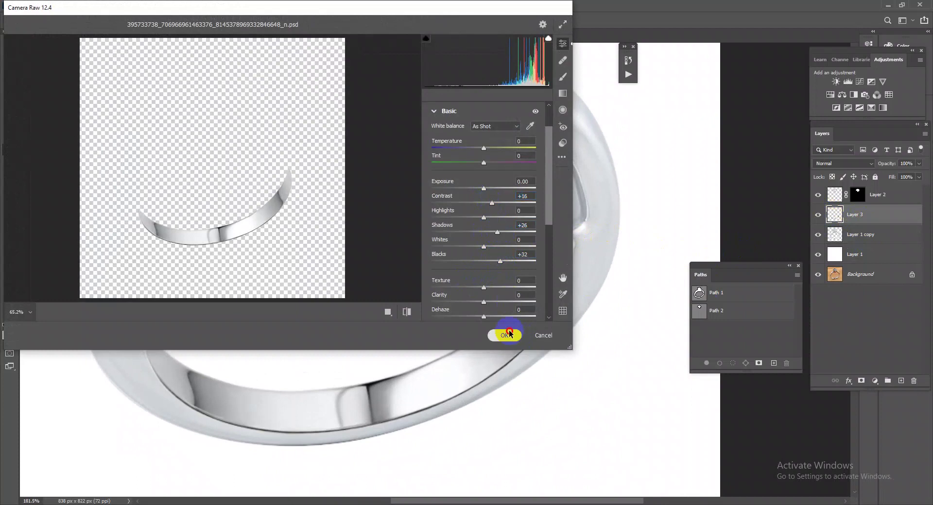
click(509, 334)
drag(598, 314, 544, 284)
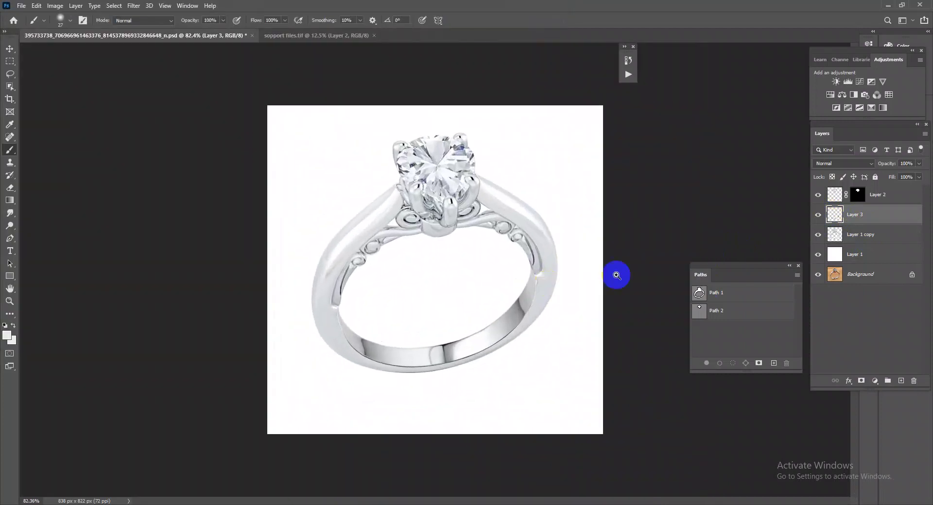
- Merge the inner band layer down into the ring layer and check the ring's outline
drag(527, 233, 556, 233)
drag(836, 236, 848, 231)
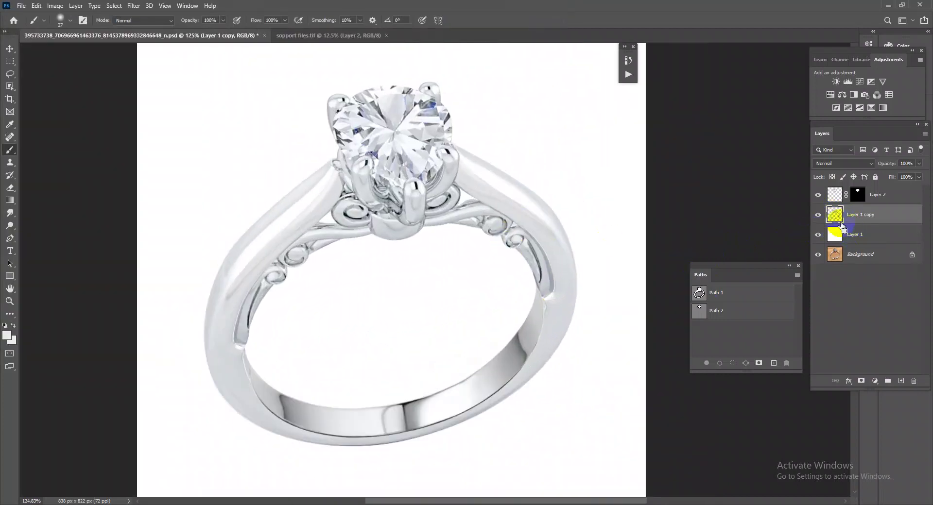
ctrl+click(833, 214)
mouse_move(510, 225)
mouse_down()
mouse_move(427, 240)
mouse_move(589, 238)
mouse_up()
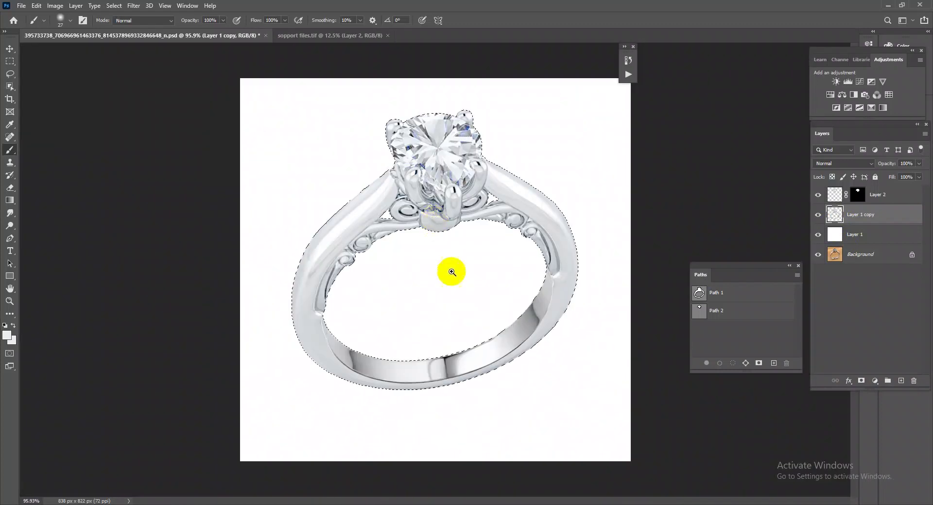
drag(589, 237, 495, 357)
key(ctrl+d)
drag(442, 403, 504, 426)
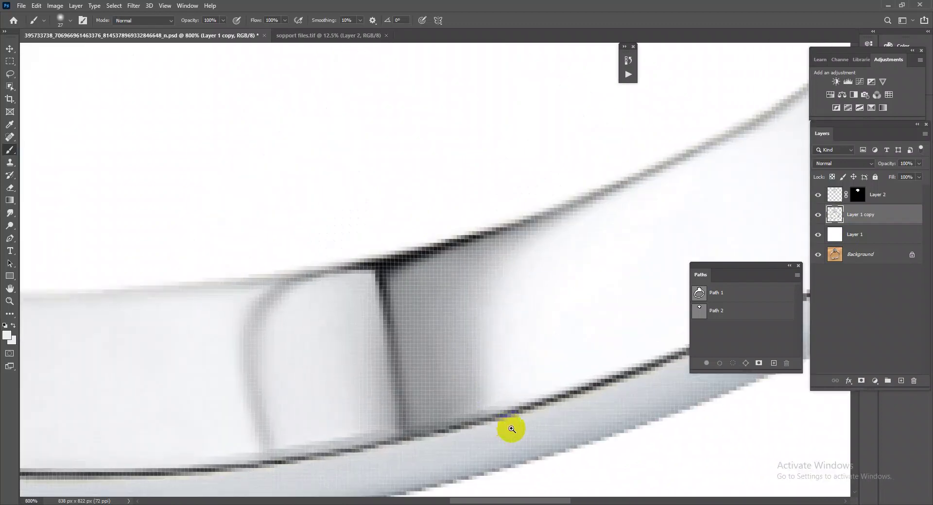
- Add a light grey Color-mode fill layer over the ring's selection, then deselect
ctrl+click(833, 214)
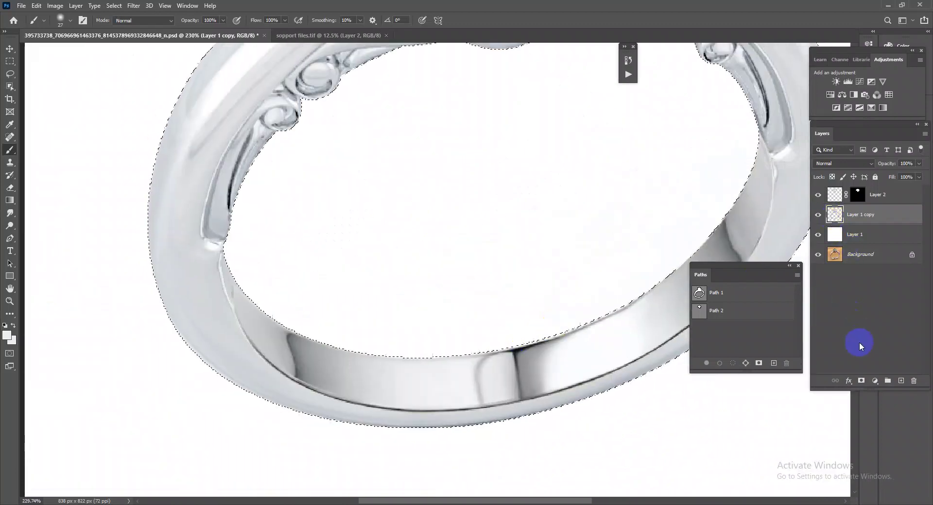
click(901, 381)
key(alt+BackSpace)
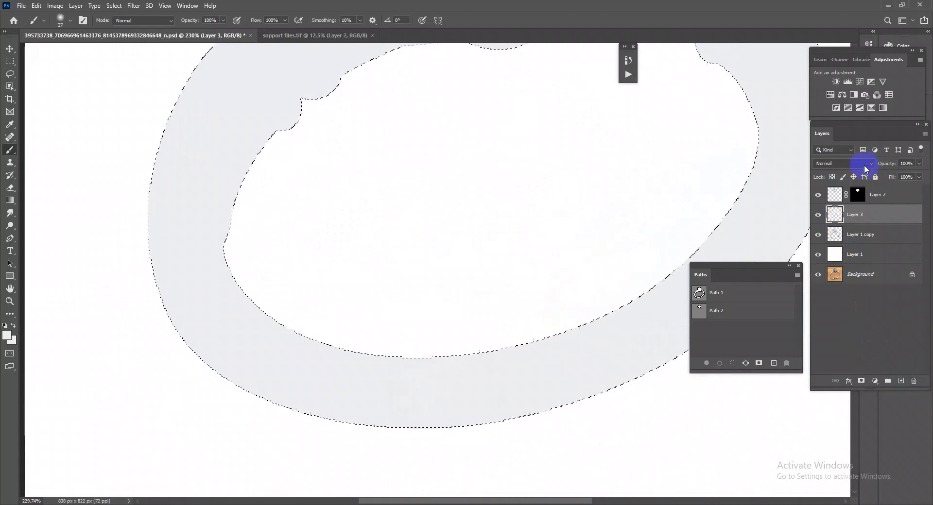
click(867, 165)
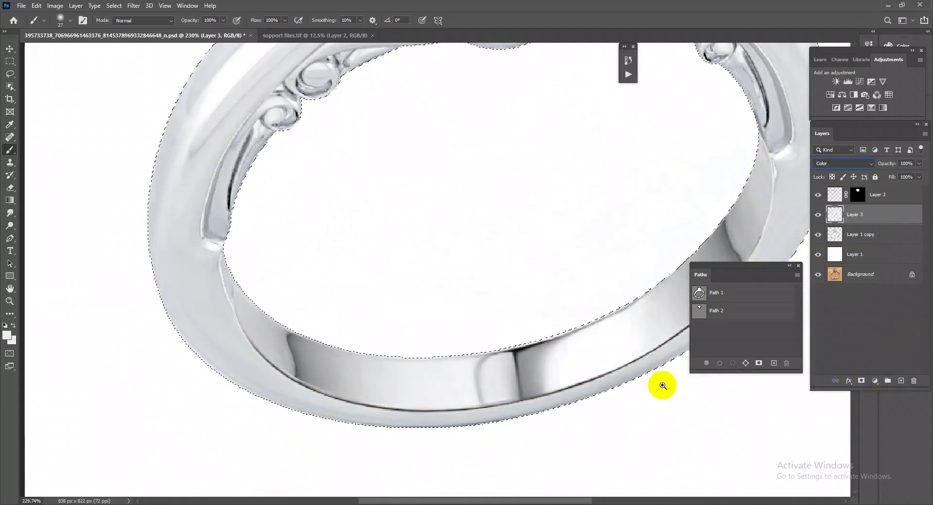
key(ctrl+d)
scroll(433, 170, up, 5)
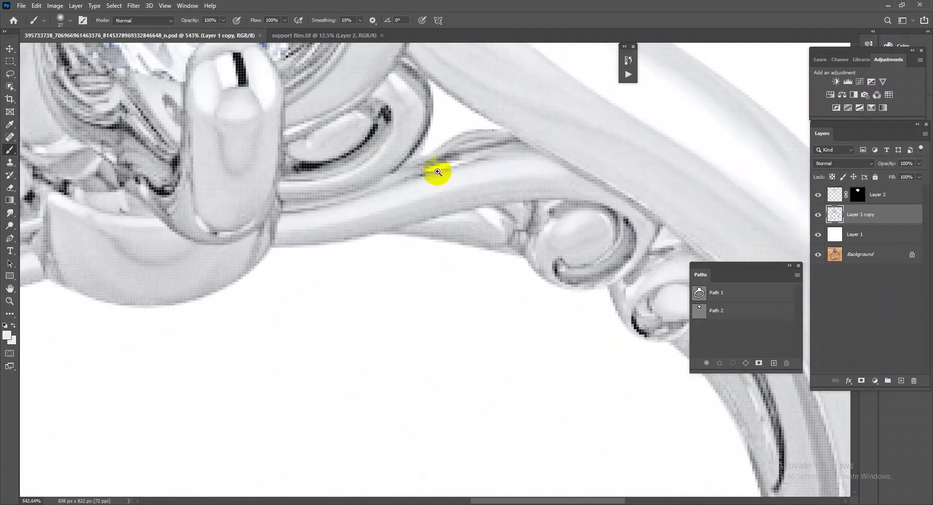
scroll(462, 139, down, 6)
scroll(449, 131, down, 2)
scroll(462, 160, up, 3)
- Copy the support file's shadow shape, Layer 104, into the ring document as Group 2, then redock its tab
scroll(481, 177, up, 1)
scroll(462, 296, down, 5)
scroll(444, 291, up, 1)
scroll(444, 291, up, 2)
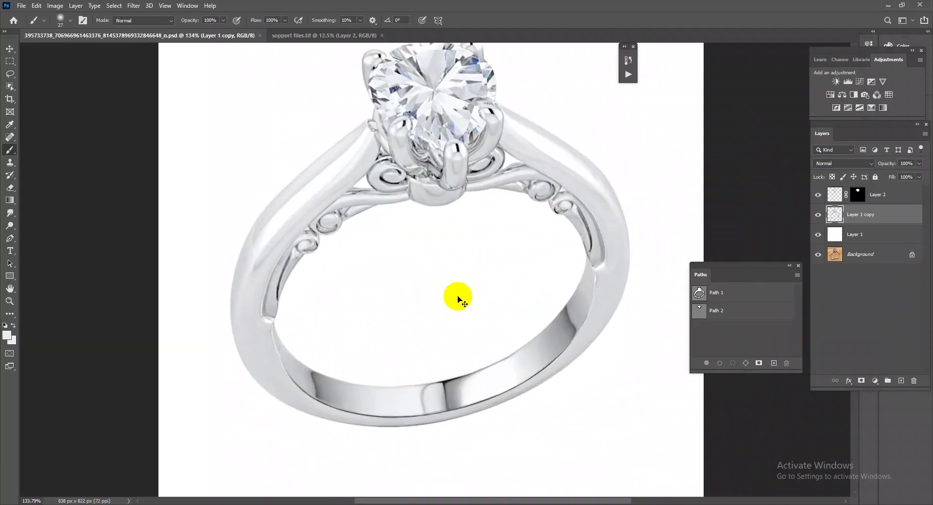
scroll(459, 267, down, 1)
scroll(477, 297, up, 2)
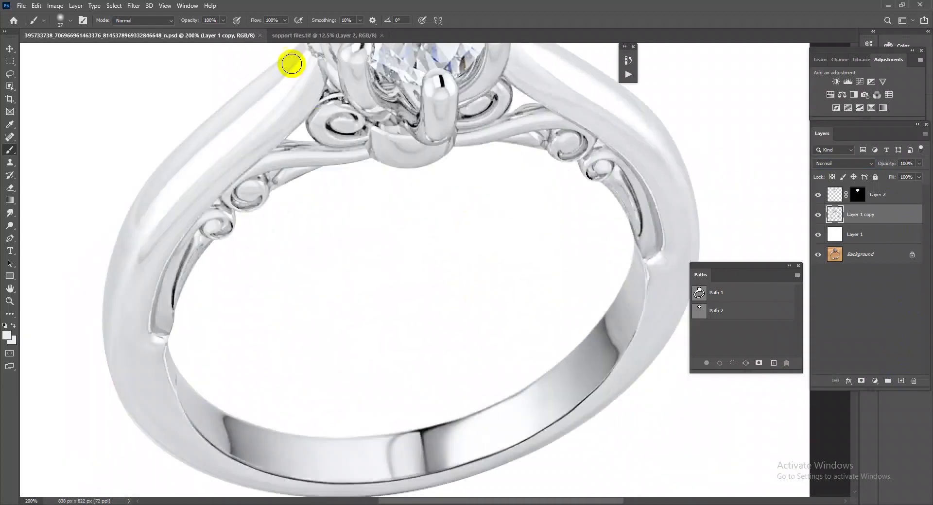
drag(298, 36, 36, 89)
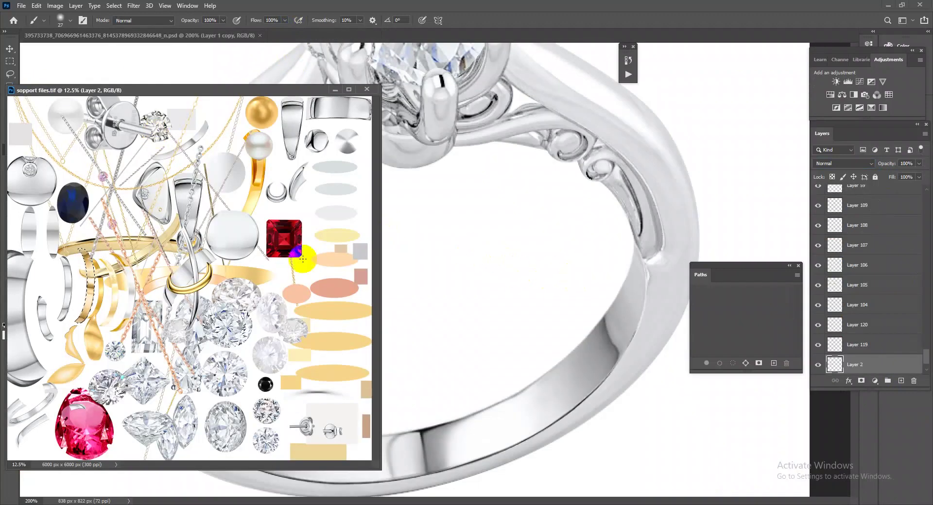
click(916, 305)
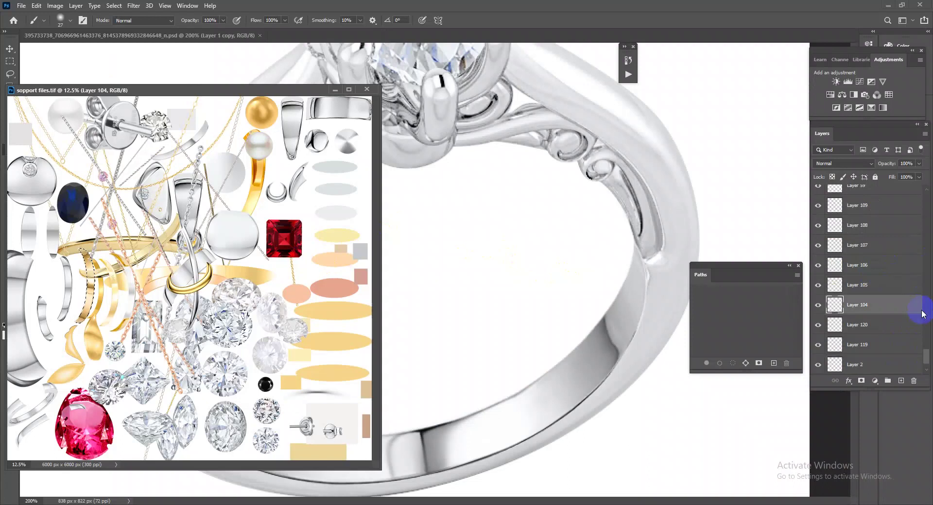
mouse_move(926, 355)
mouse_down()
mouse_move(929, 187)
mouse_move(927, 316)
mouse_move(500, 475)
mouse_up()
drag(300, 90, 515, 32)
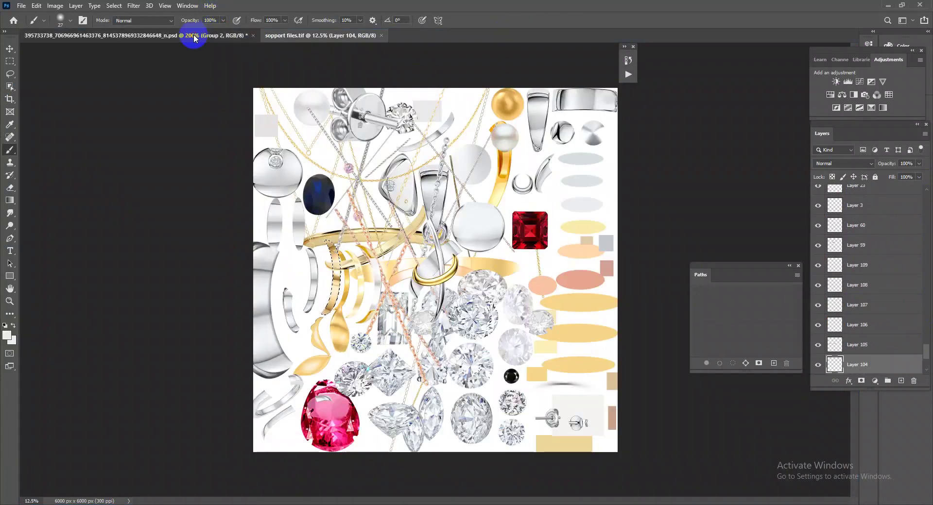
- Put Group 2 below Layer 1 copy, shrink it to about a third, rotate about -14° and shift it under the band
click(193, 36)
mouse_move(572, 255)
mouse_down()
mouse_move(505, 180)
mouse_move(778, 232)
mouse_up()
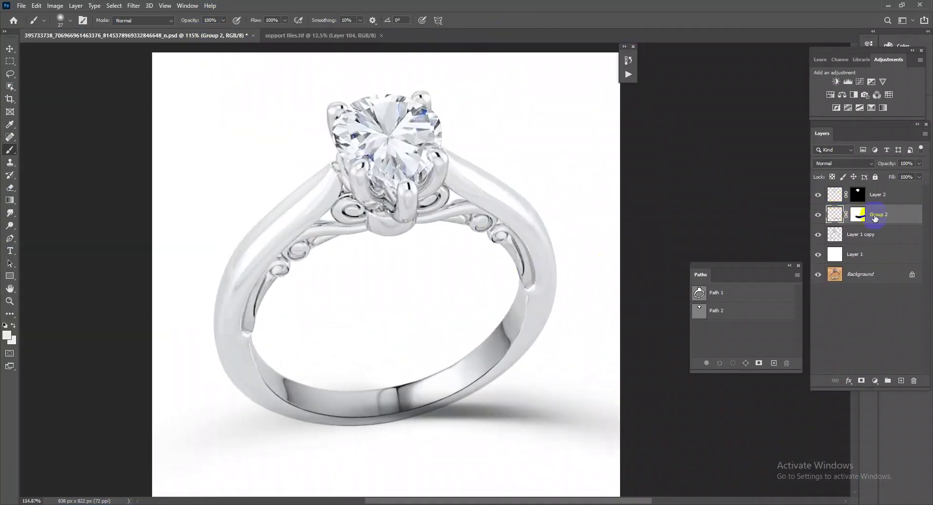
drag(889, 219, 833, 238)
mouse_move(490, 318)
mouse_down()
mouse_move(510, 337)
mouse_move(573, 336)
mouse_up()
key(ctrl+t)
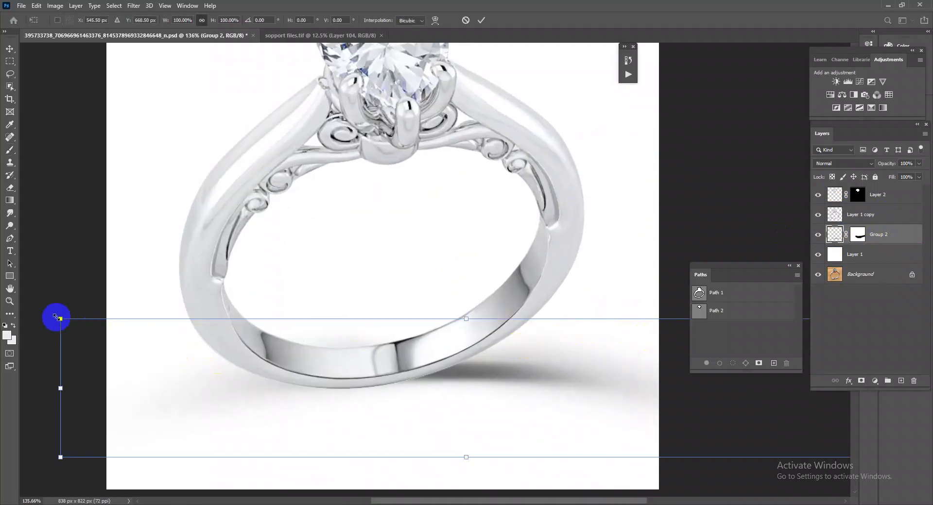
drag(58, 318, 326, 361)
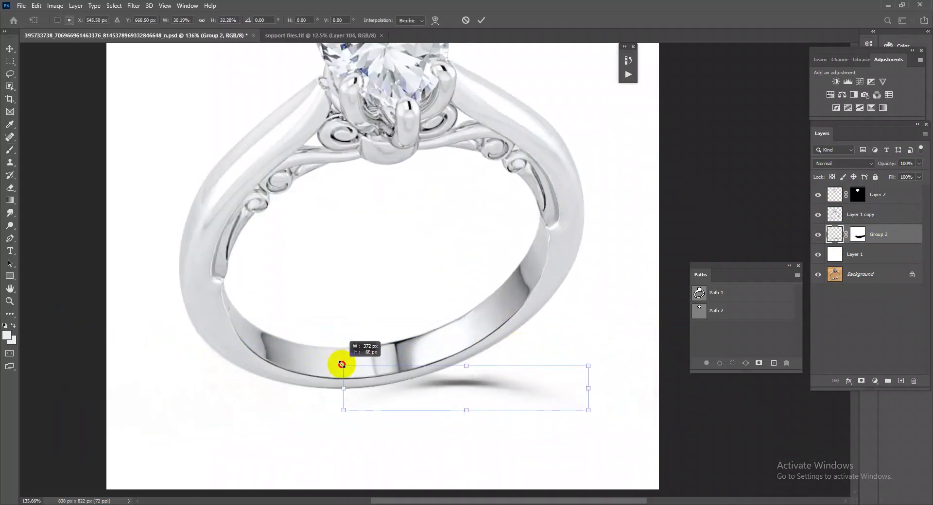
drag(610, 387, 578, 299)
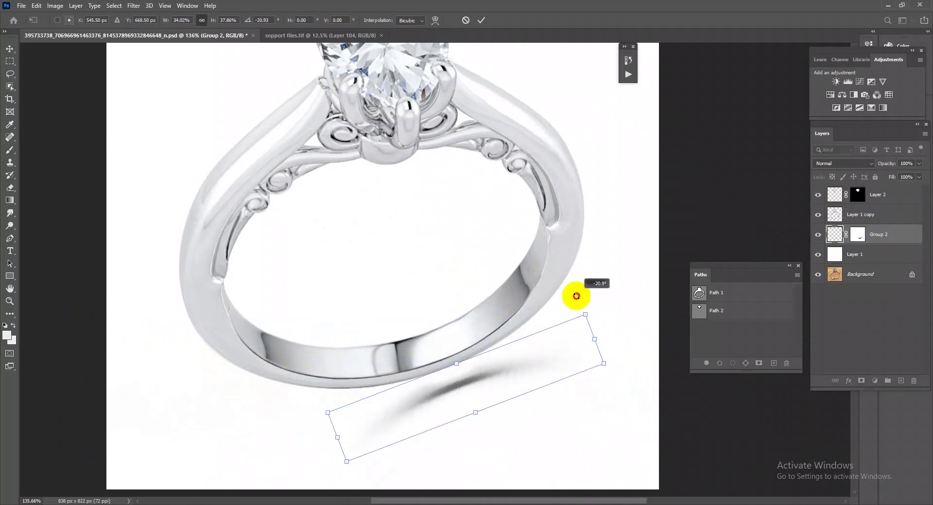
drag(531, 358, 481, 354)
mouse_move(591, 341)
mouse_down()
mouse_move(596, 364)
mouse_move(594, 337)
mouse_up()
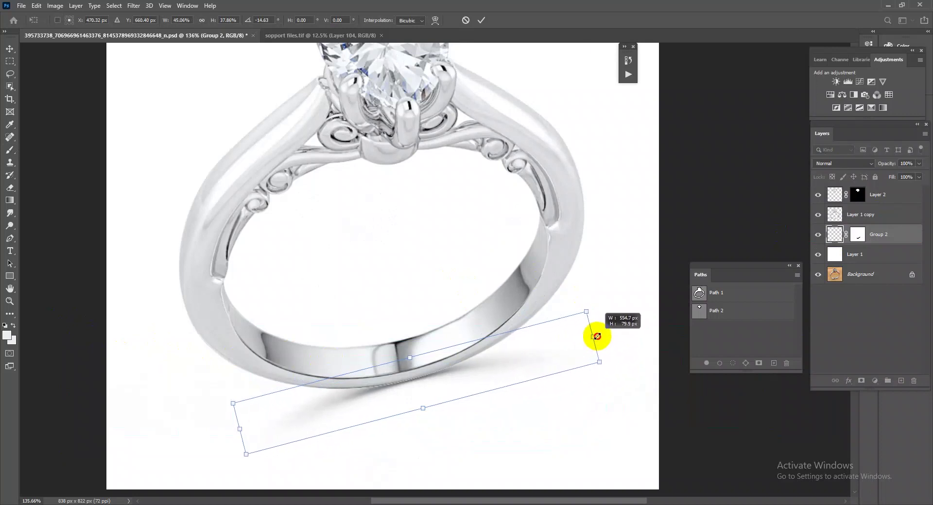
- Commit the shadow transform, load the ring selection, and add a new empty layer above
key(Return)
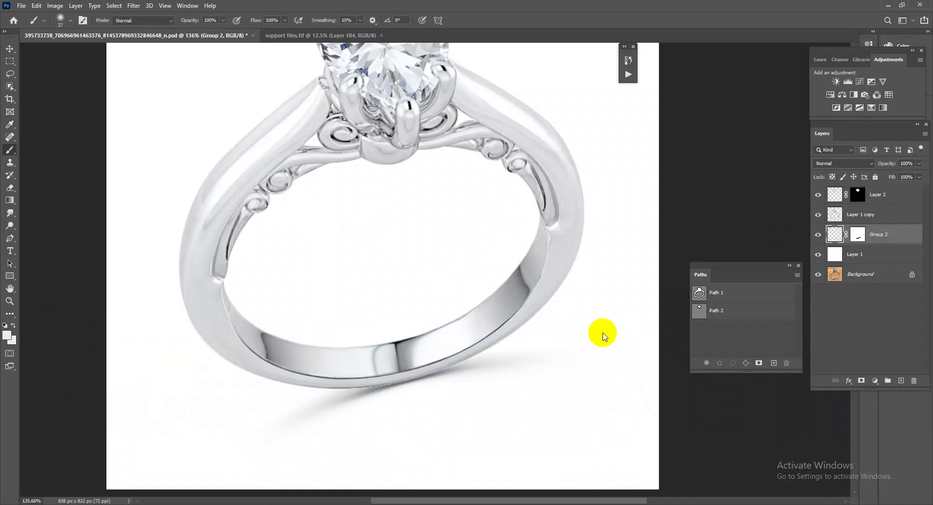
scroll(434, 254, down, 5)
scroll(434, 253, up, 2)
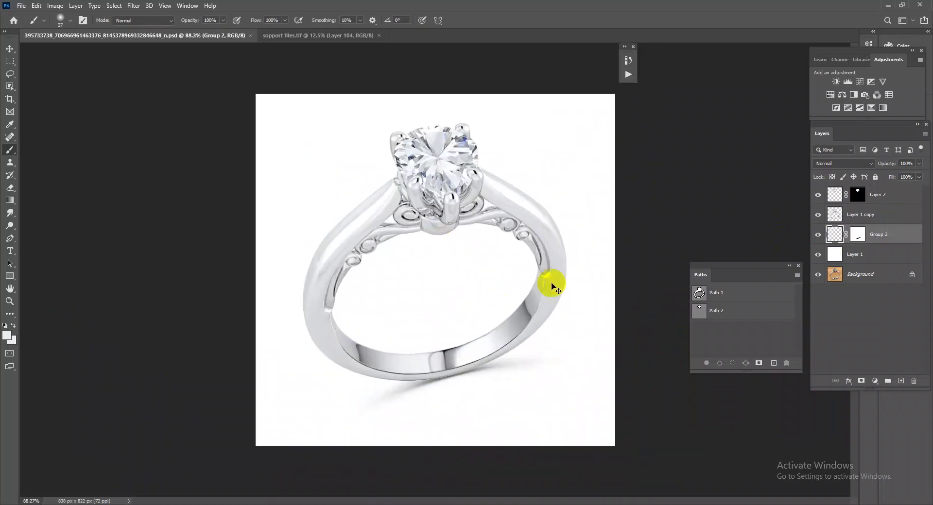
click(848, 217)
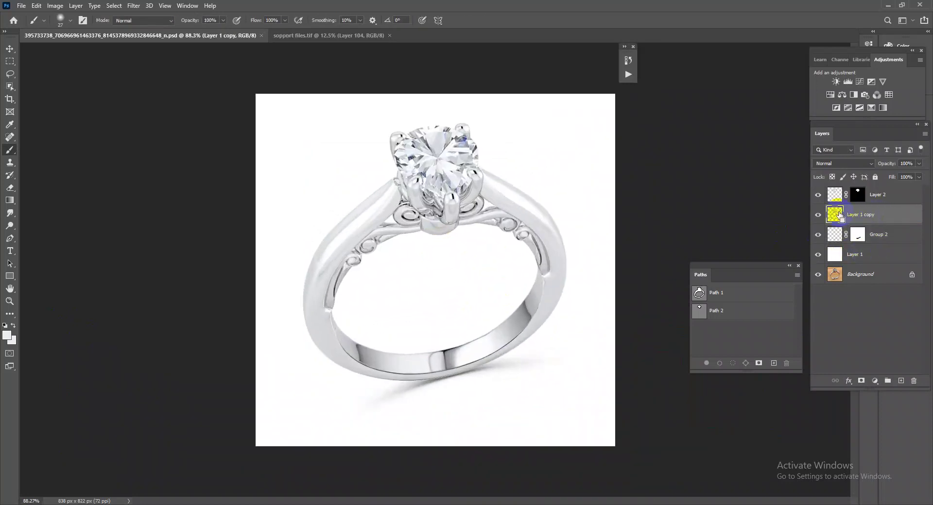
ctrl+click(839, 215)
key(ctrl+j)
click(901, 381)
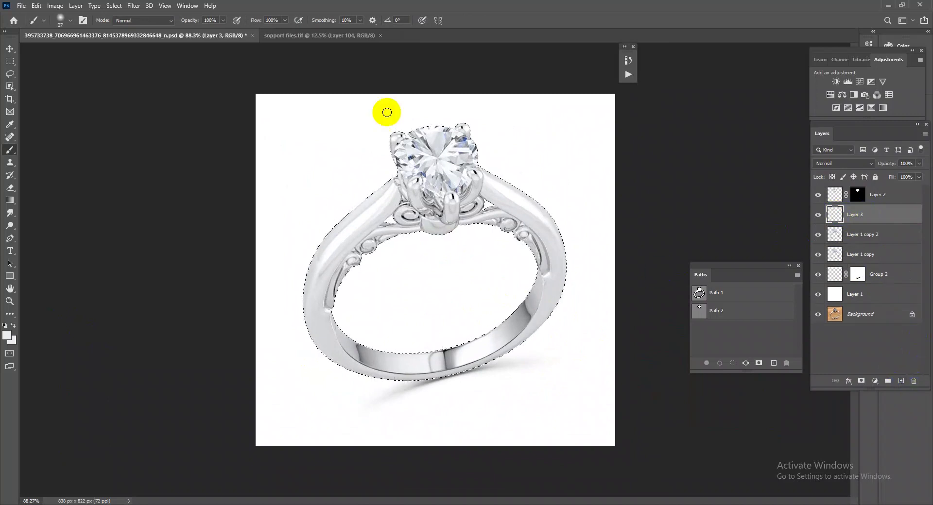
- Fill the ring selection with pale gold sampled from the support file, in Color blend mode
click(311, 35)
right_click(10, 149)
click(63, 154)
click(572, 288)
alt+click(596, 305)
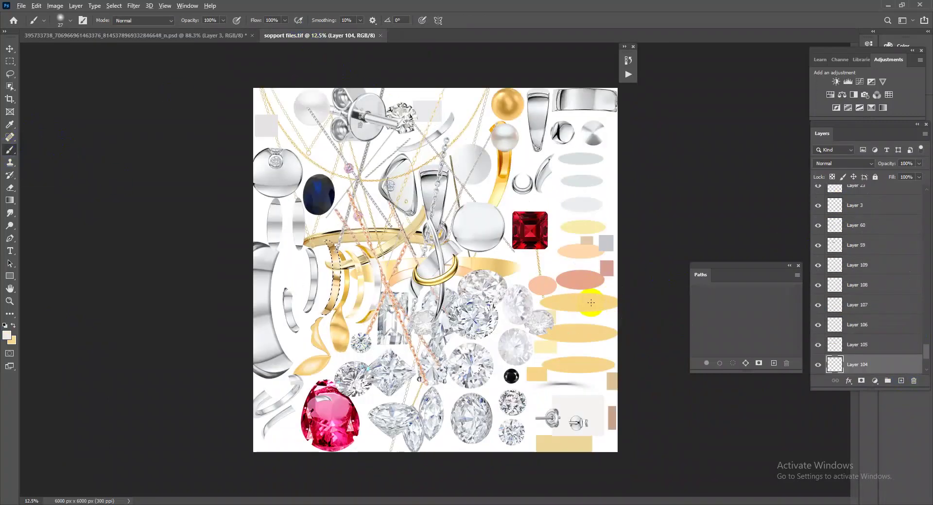
click(188, 36)
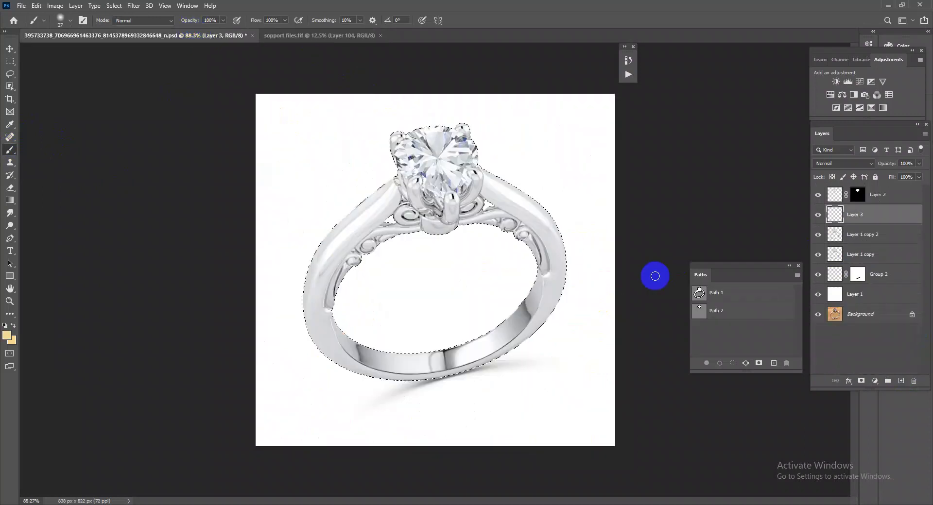
key(alt+BackSpace)
click(849, 164)
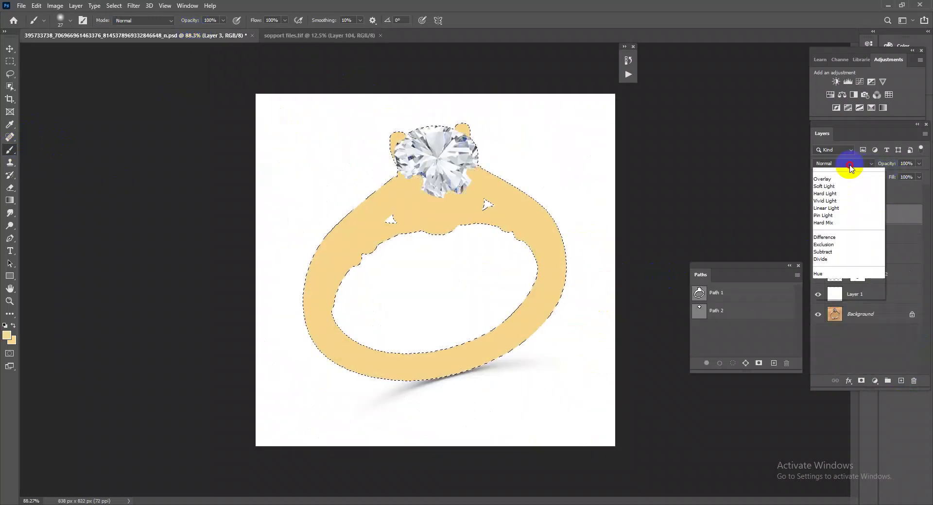
click(831, 388)
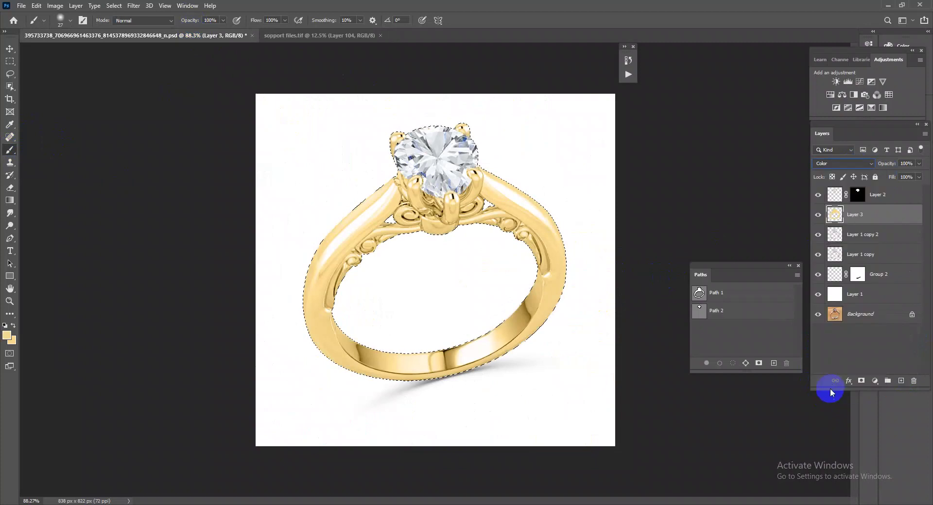
- Merge the gold layer down, reload the ring selection, and add a fresh empty layer
scroll(458, 246, up, 3)
key(ctrl+e)
key(ctrl+j)
ctrl+click(834, 214)
click(901, 381)
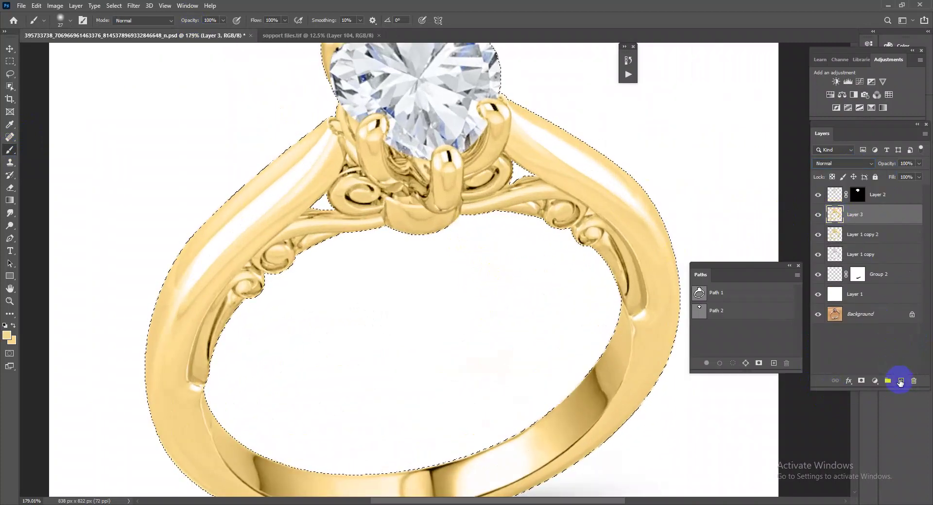
- Fill the ring selection with peach sampled from the jewellery collage, in Color blend mode
click(319, 36)
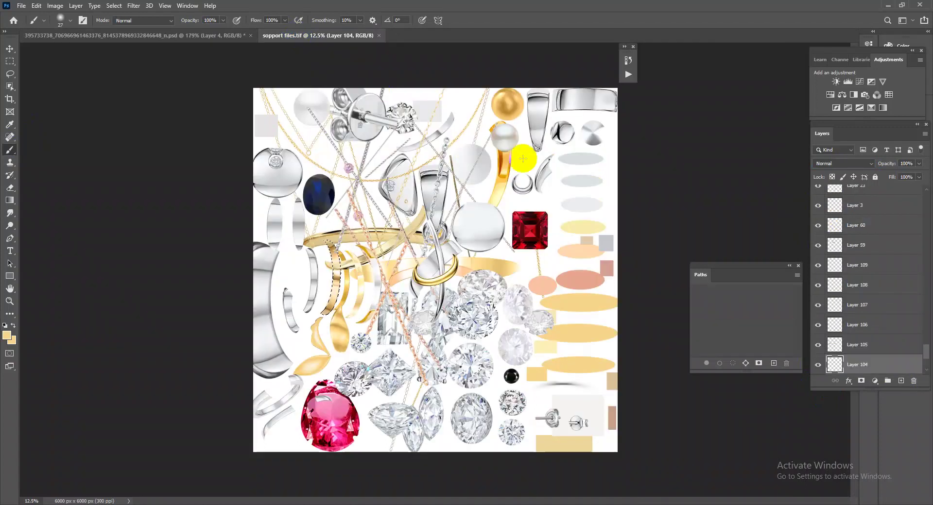
alt+click(553, 280)
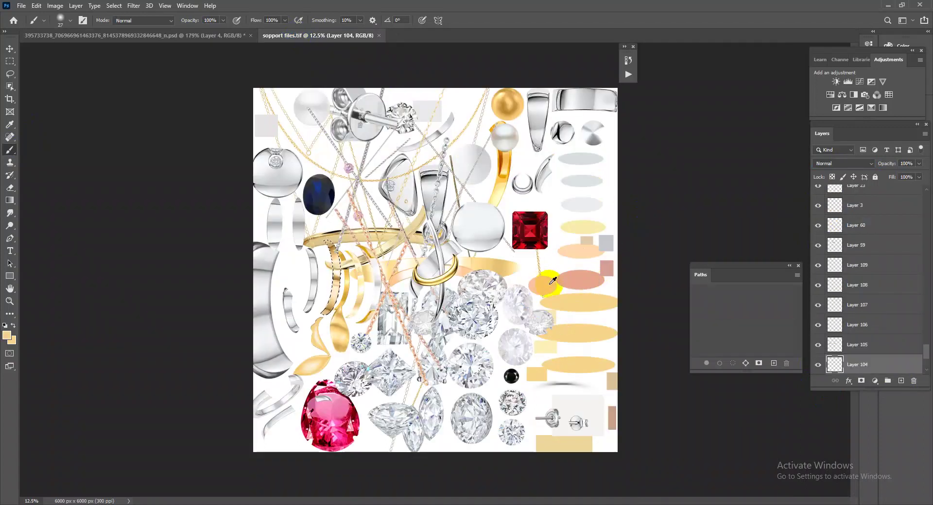
alt+click(549, 284)
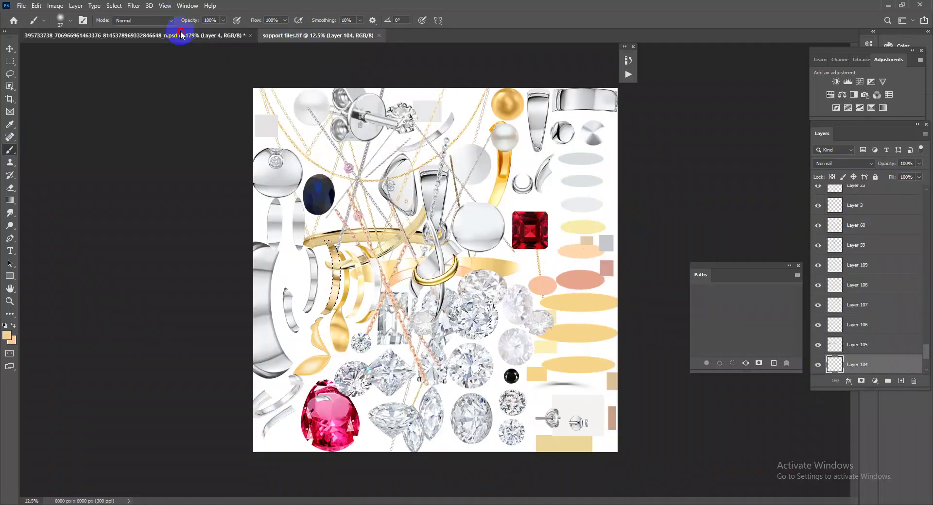
click(181, 35)
key(alt+BackSpace)
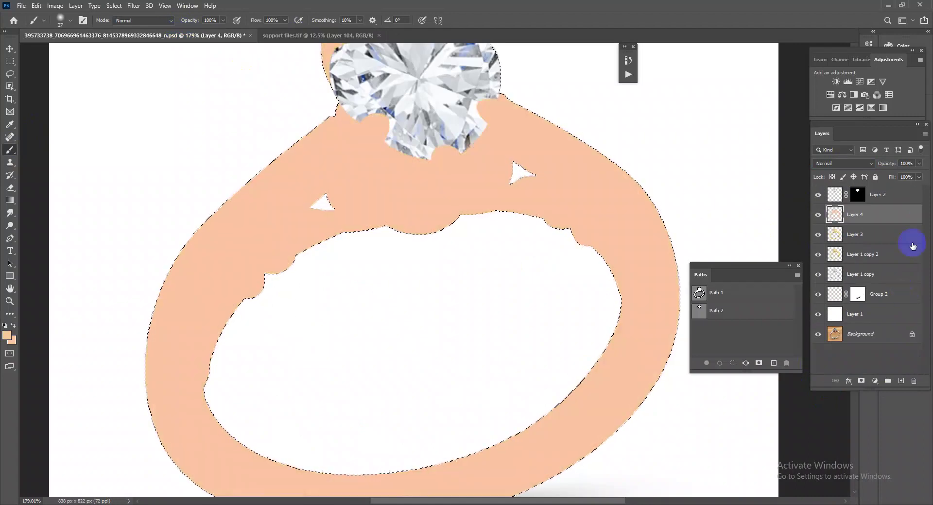
click(851, 166)
click(838, 388)
- Merge the peach layer into Layer 3, hide the gold layers, and deselect
mouse_move(594, 323)
mouse_down()
mouse_move(525, 242)
mouse_move(583, 287)
mouse_up()
key(ctrl+e)
click(820, 220)
key(ctrl+d)
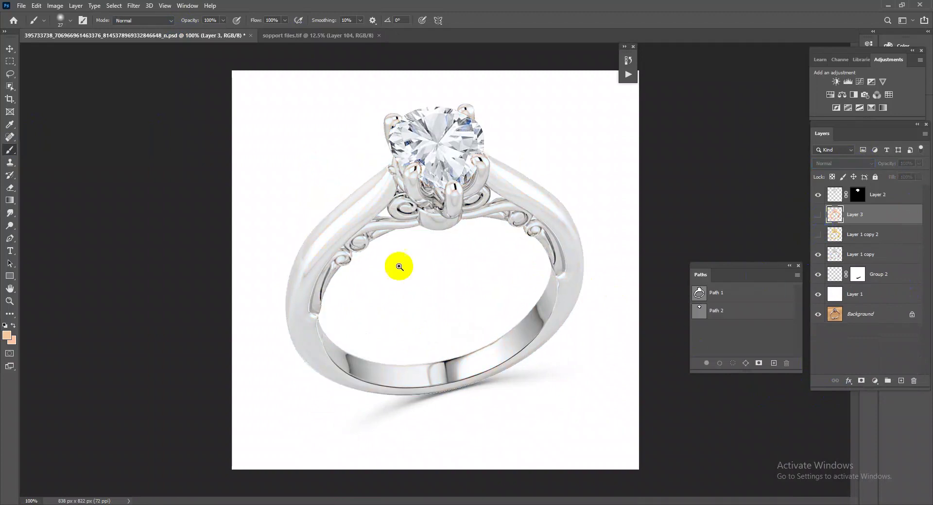
- Turn Layer 3 back on to show the rose-gold ring, zoomed so it fills the view
scroll(421, 277, up, 3)
scroll(462, 243, down, 3)
scroll(474, 231, up, 1)
scroll(491, 189, up, 1)
scroll(504, 156, up, 1)
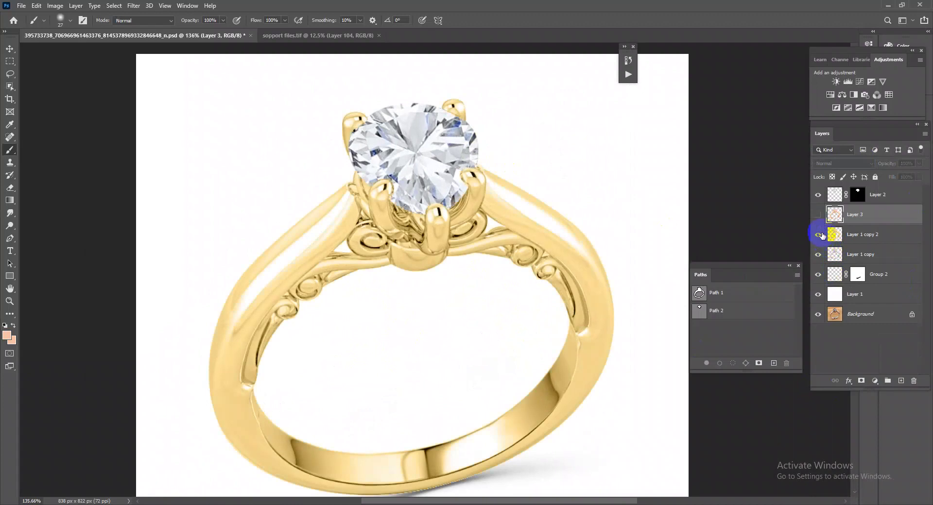
click(818, 214)
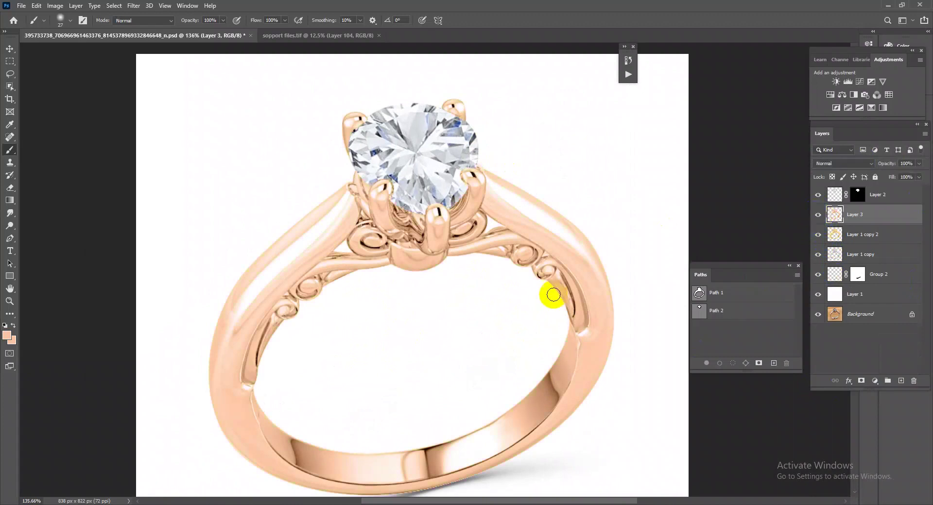
drag(593, 292, 570, 290)
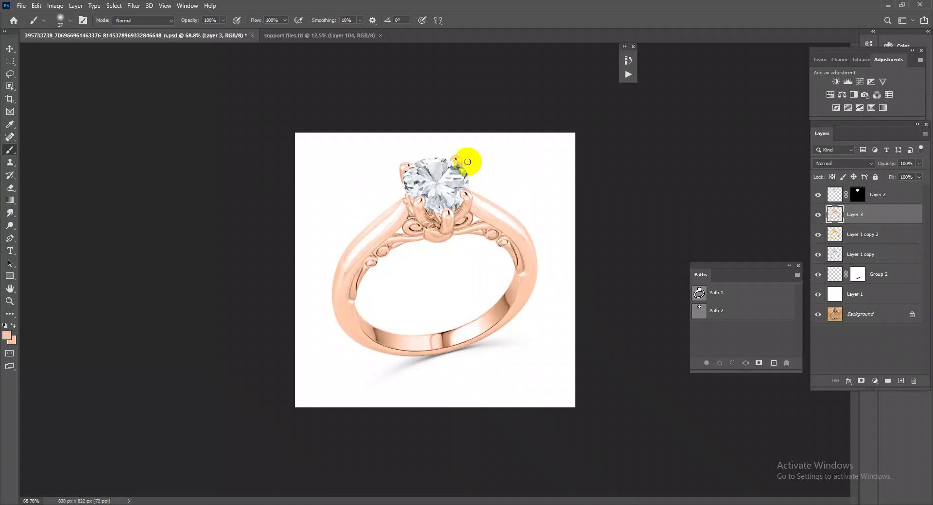
drag(570, 289, 465, 294)
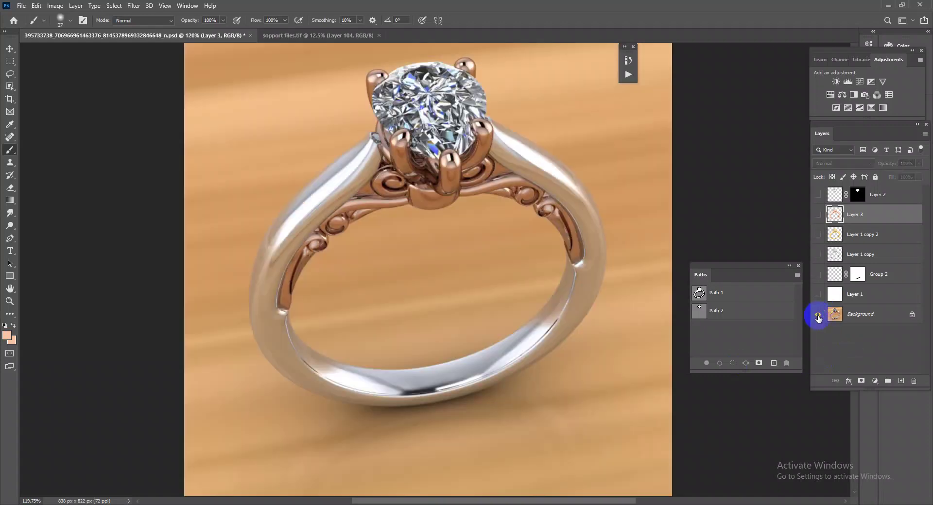
- Solo the original photo, silver ring, white backdrop and shadow group in turn
alt+click(818, 317)
alt+click(819, 317)
alt+click(818, 254)
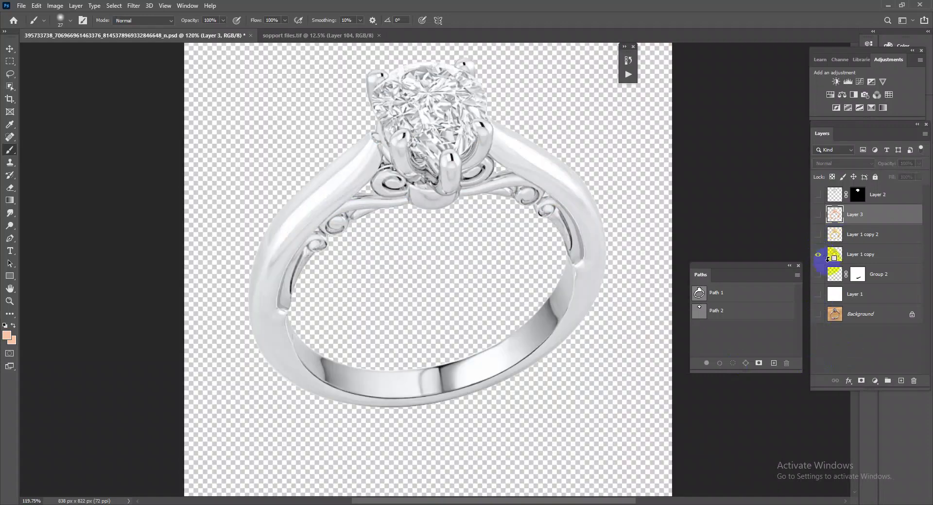
alt+click(821, 292)
alt+click(819, 274)
alt+click(818, 254)
click(819, 294)
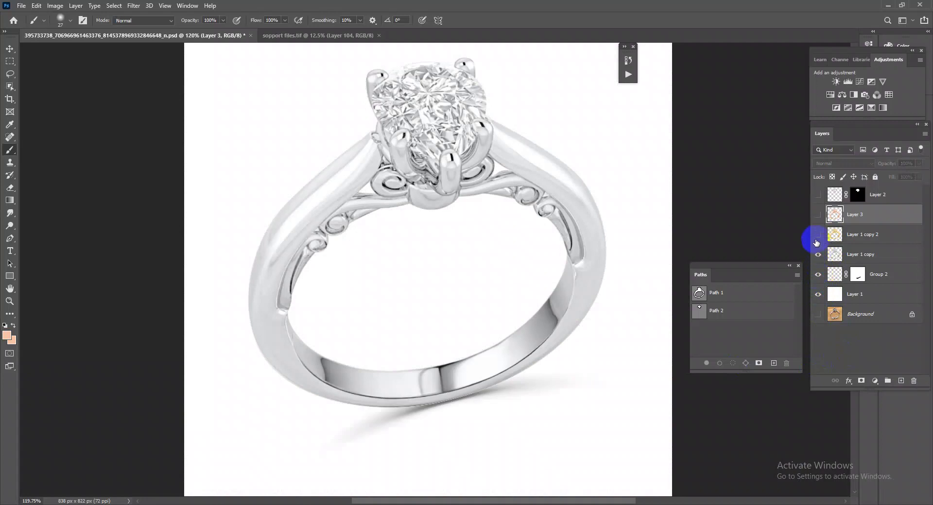
- Compare the edit with the original photo by toggling Background and the diamond layer
alt+click(820, 317)
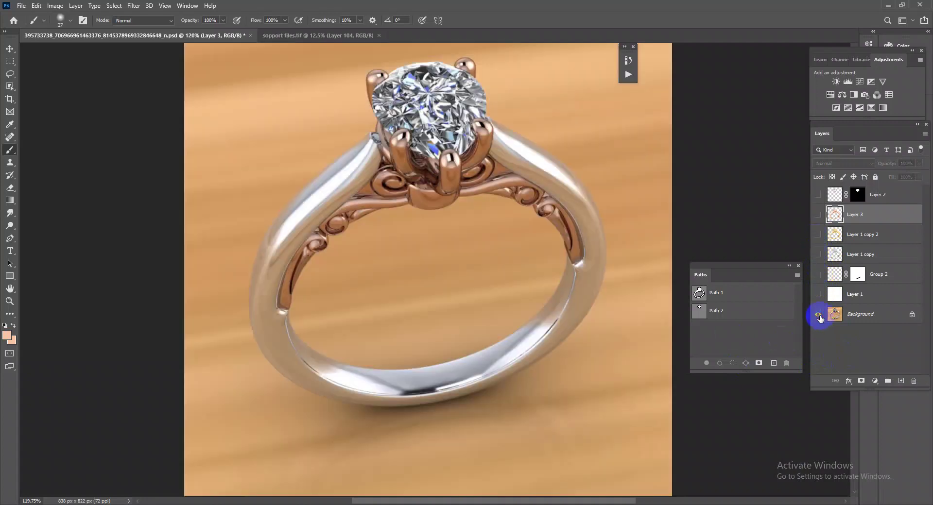
alt+click(819, 317)
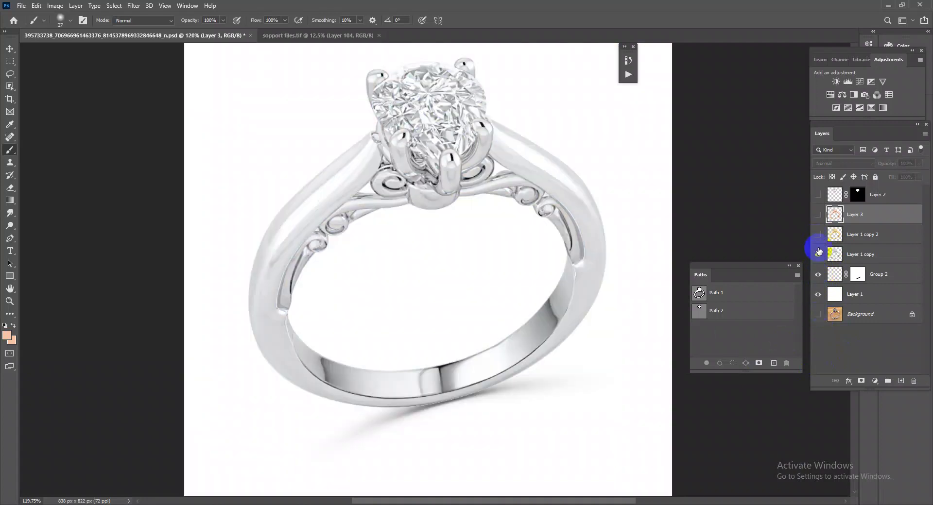
click(818, 196)
alt+click(818, 315)
alt+click(818, 316)
alt+click(819, 315)
alt+click(818, 316)
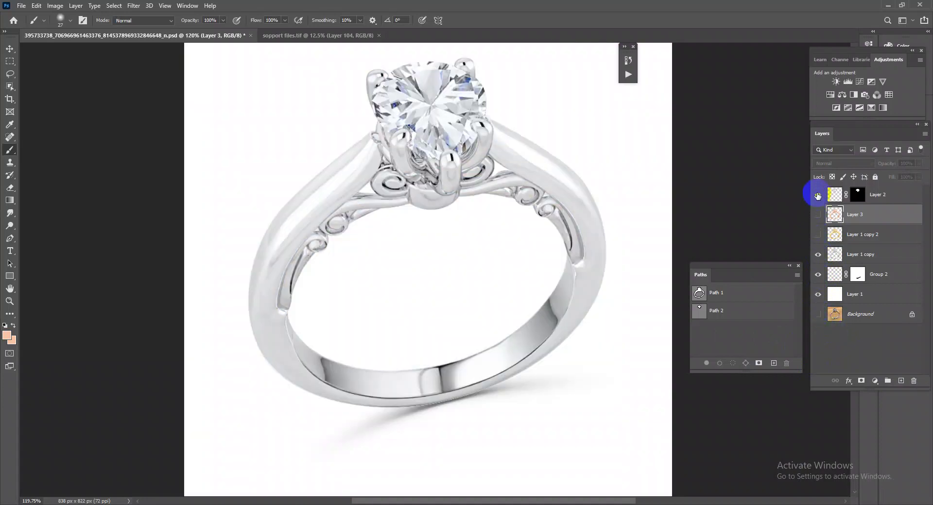
click(818, 195)
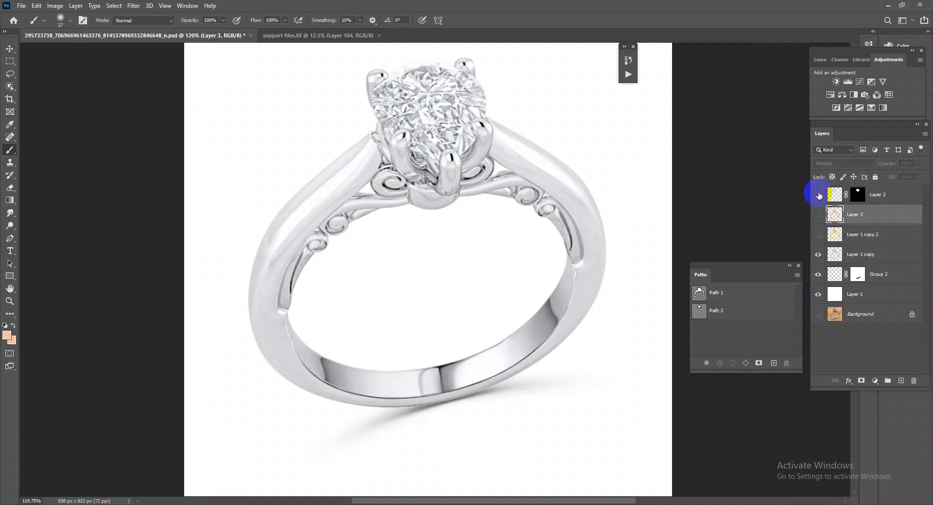
- Toggle the original photo again, ending on the edited ring on white
alt+click(817, 315)
alt+click(816, 317)
alt+click(816, 317)
alt+click(816, 316)
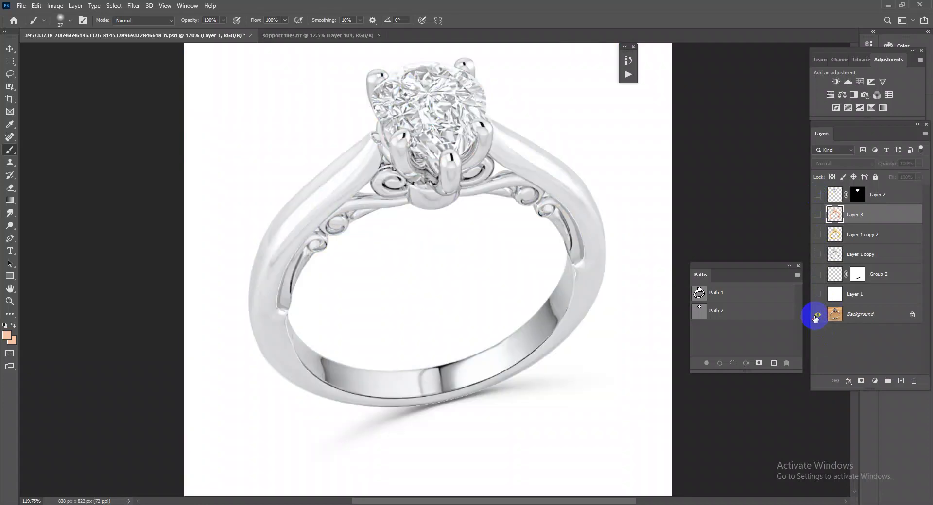
alt+click(815, 316)
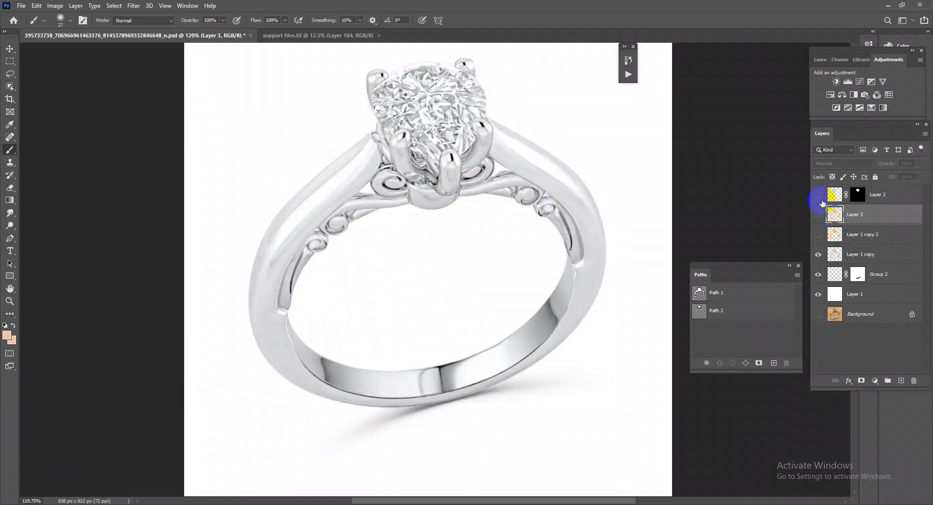
- Hide the rose-gold and yellow-gold layers and zoom in on the silver ring's filigree
drag(821, 200, 818, 214)
click(818, 214)
click(818, 235)
drag(495, 177, 604, 287)
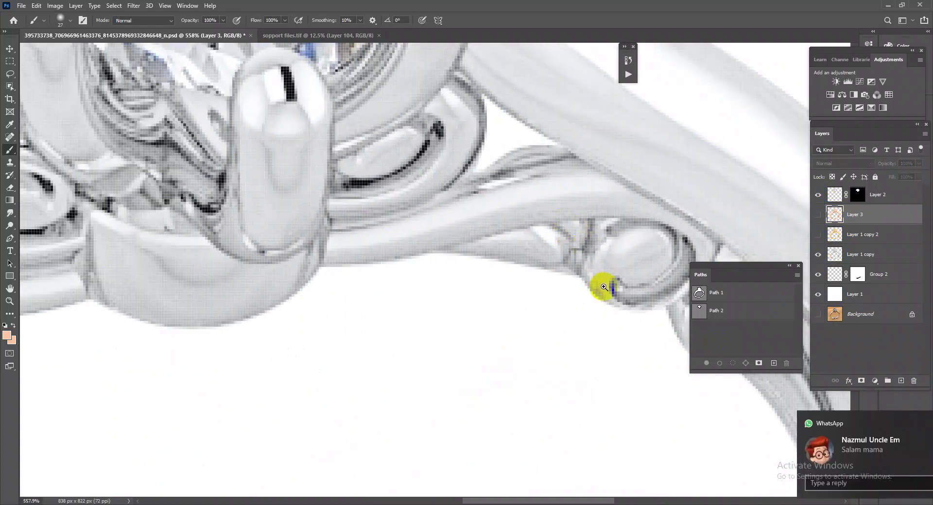
alt+click(552, 266)
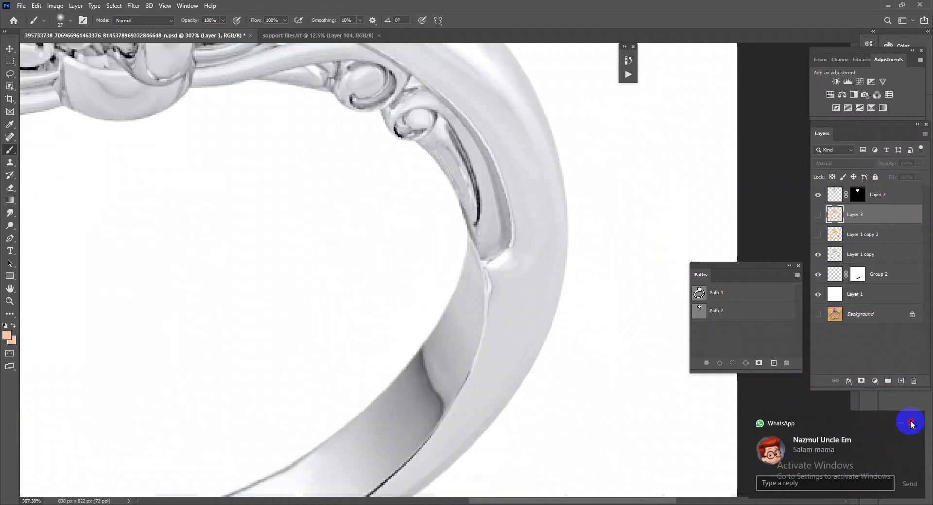
click(910, 424)
drag(510, 287, 511, 303)
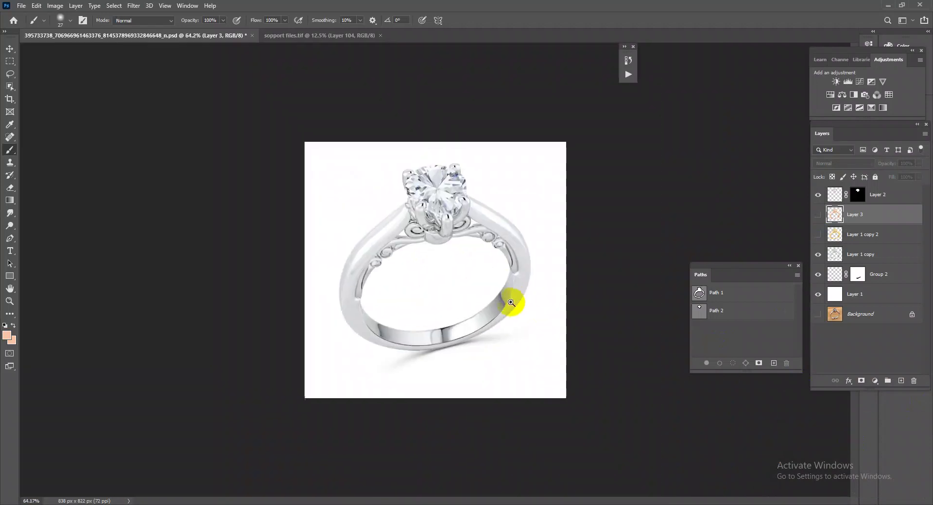
key(ctrl+plus)
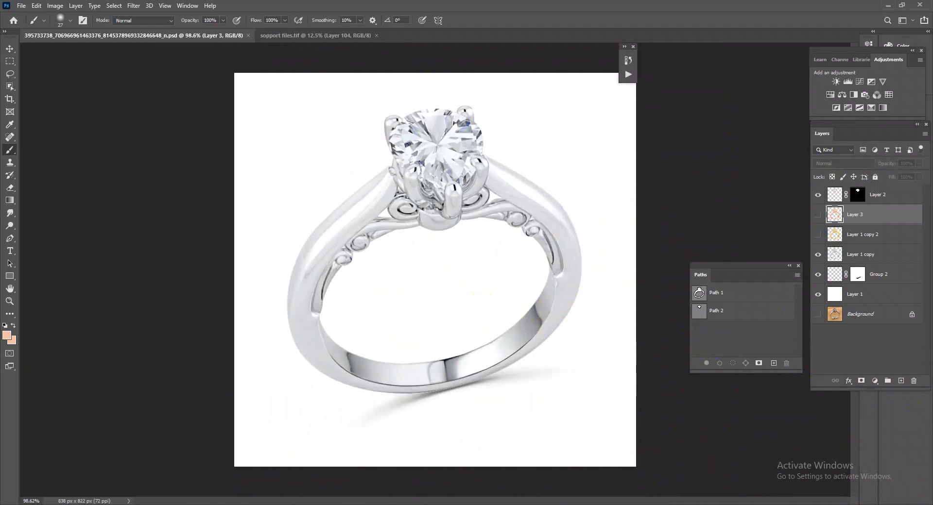